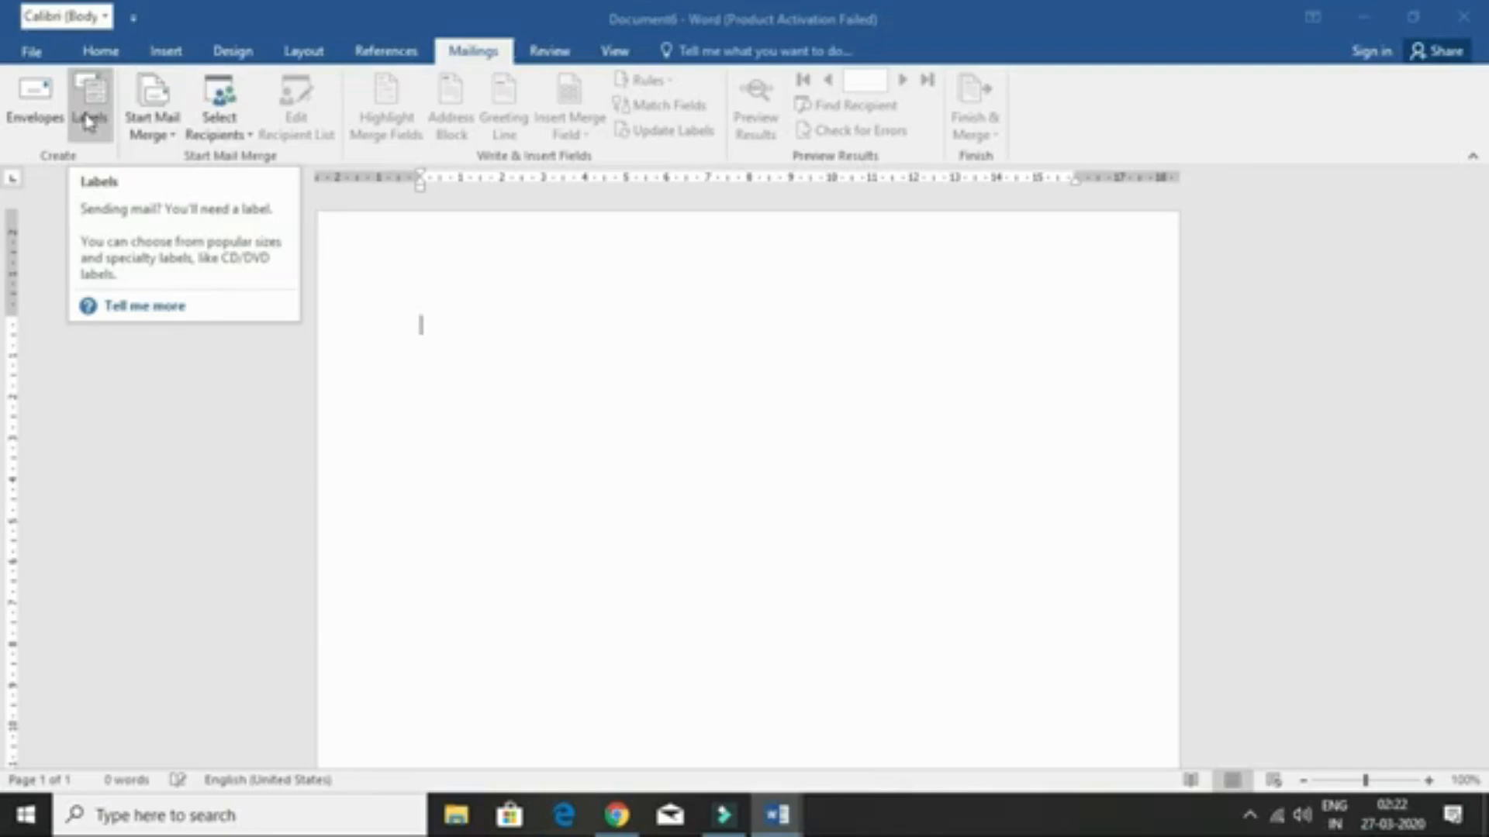
# - Address an envelope with the four-line delivery address and preset return address, then add it to the document
pyautogui.click(28, 99)
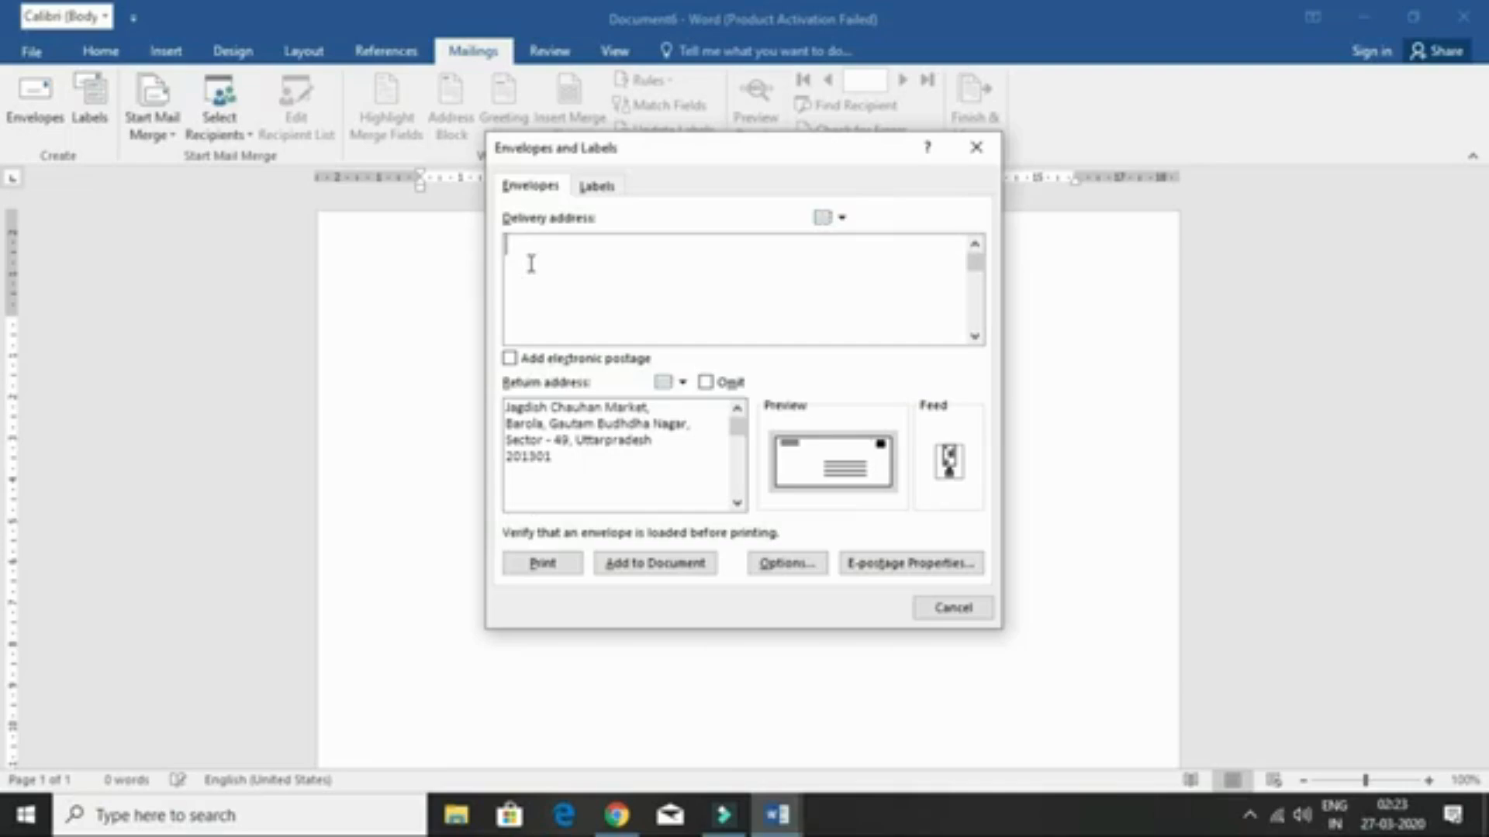
pyautogui.write('Laxmi Nagar,')
pyautogui.press('Return')
pyautogui.write('Nag')
pyautogui.write('ar, Near Sh')
pyautogui.write('iv Mandir')
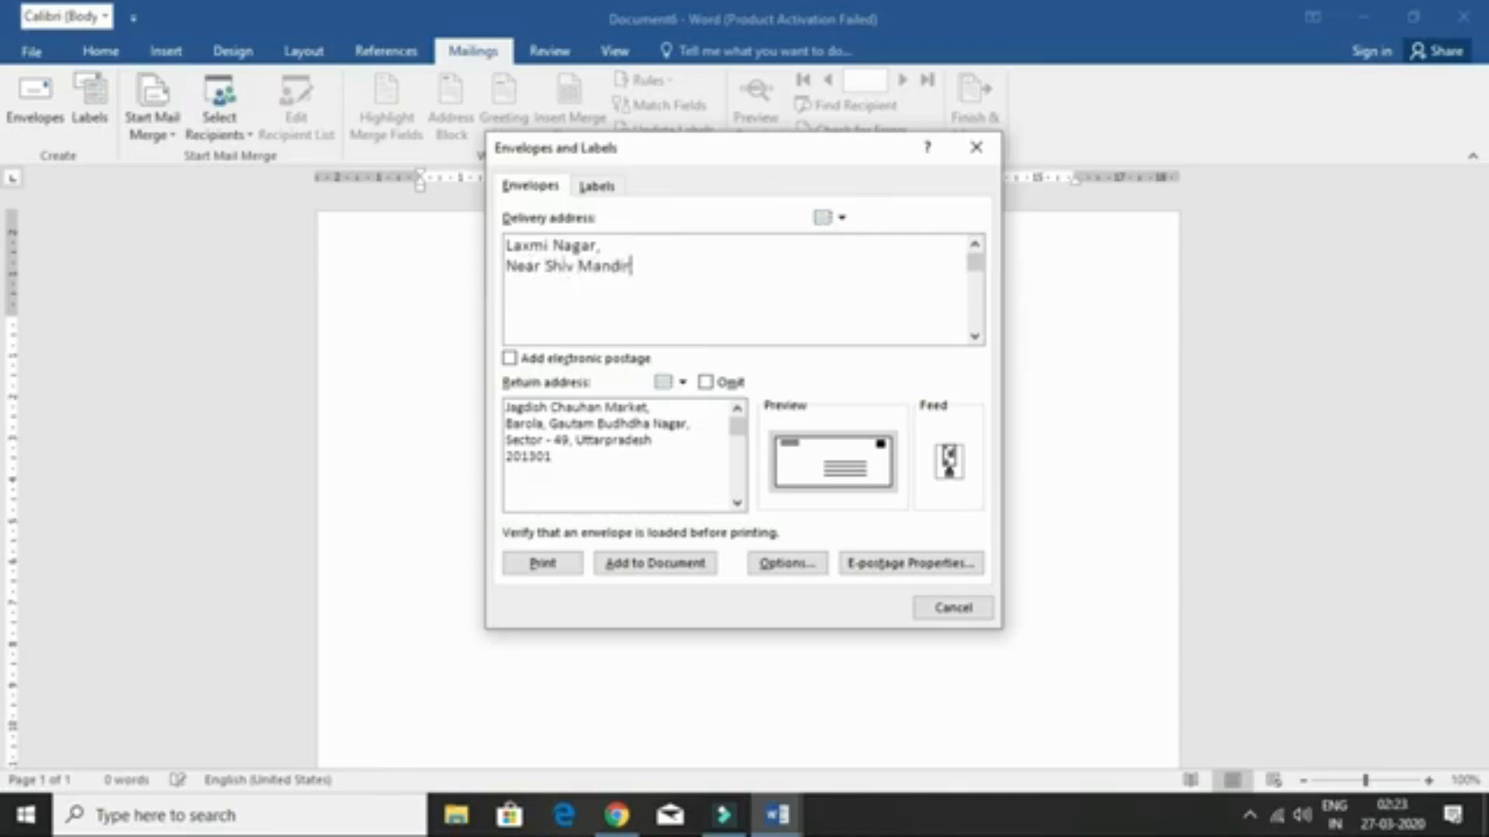
pyautogui.write(',')
pyautogui.press('Return')
pyautogui.write('Delhi')
pyautogui.press('Return')
pyautogui.write('110482')
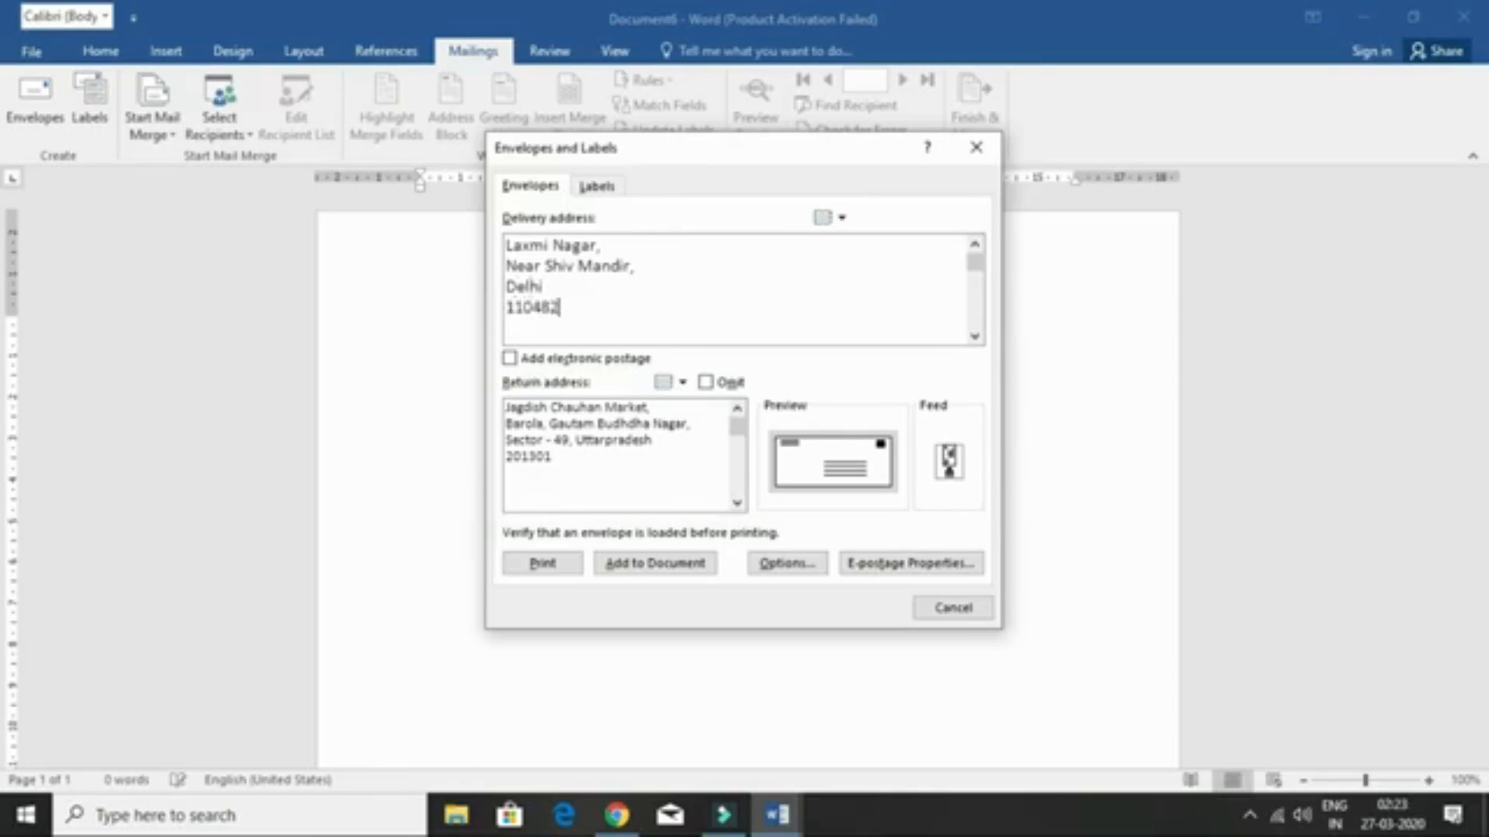
pyautogui.click(553, 479)
pyautogui.click(687, 573)
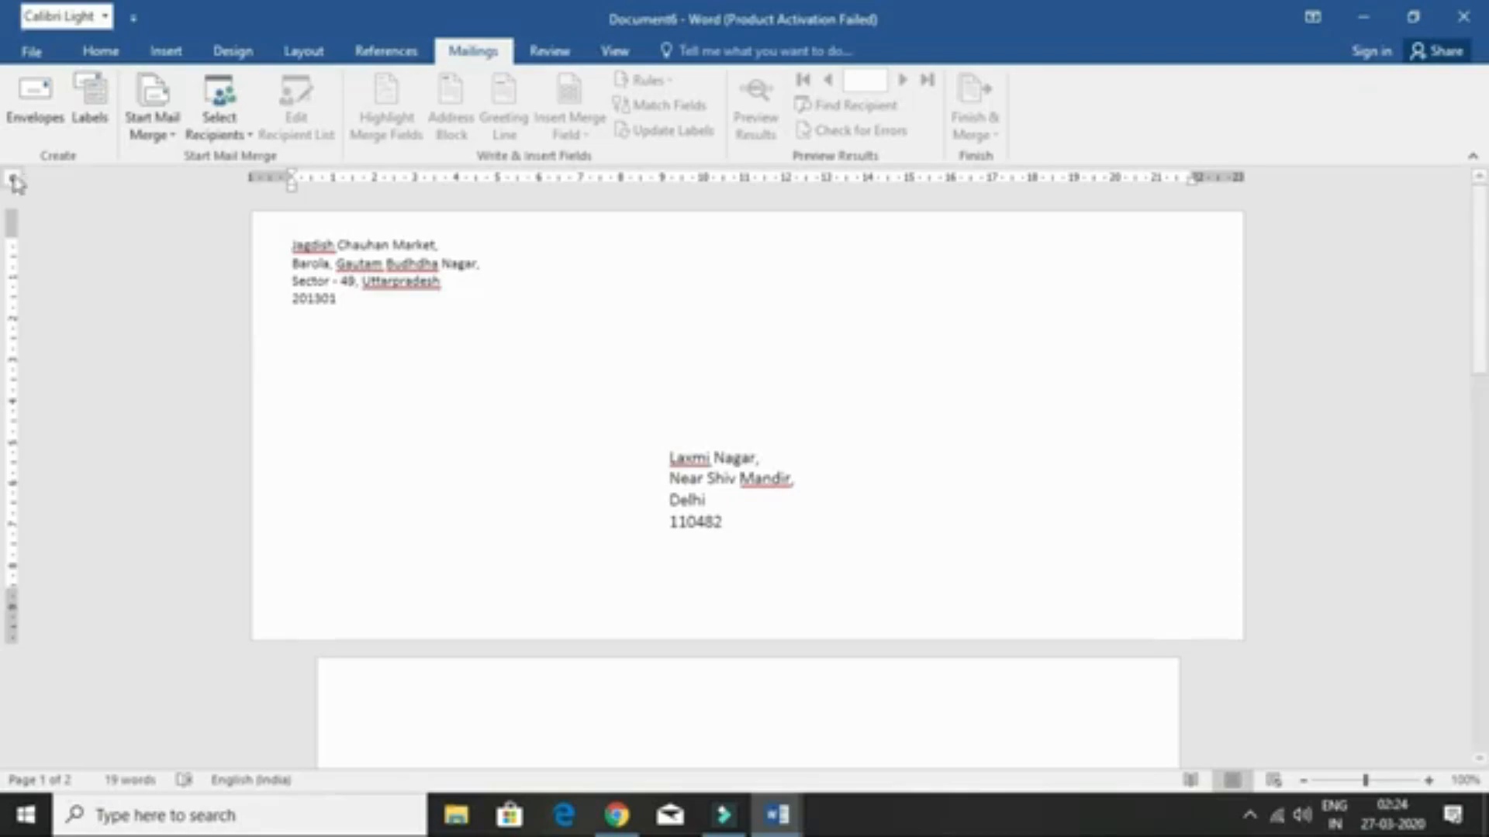
# - Bring up the Labels settings, which pick up the envelope's delivery address
pyautogui.click(88, 107)
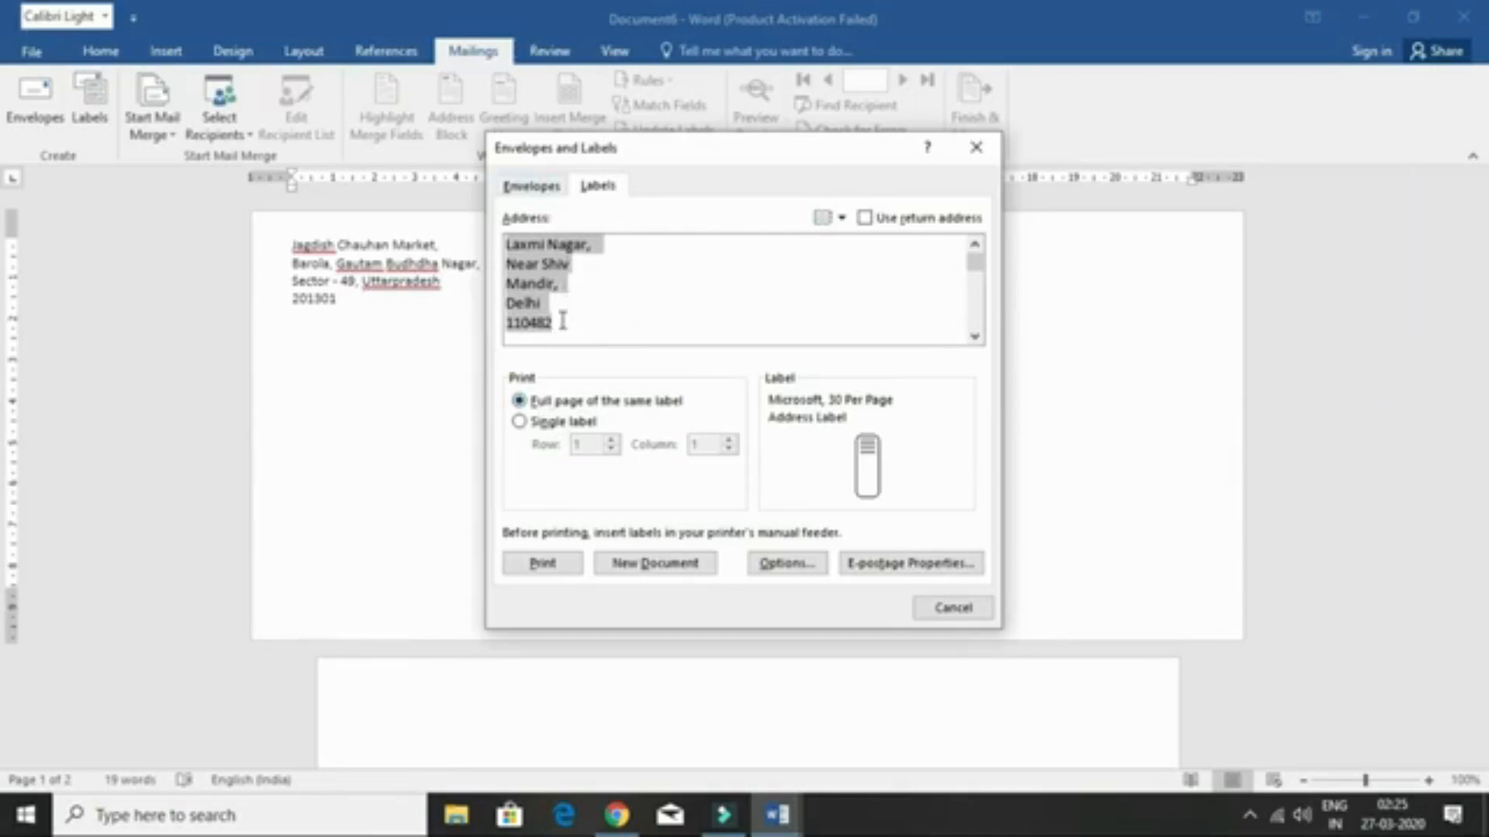
# - Generate a new Labels7 document with a full page of the same address label
pyautogui.click(654, 564)
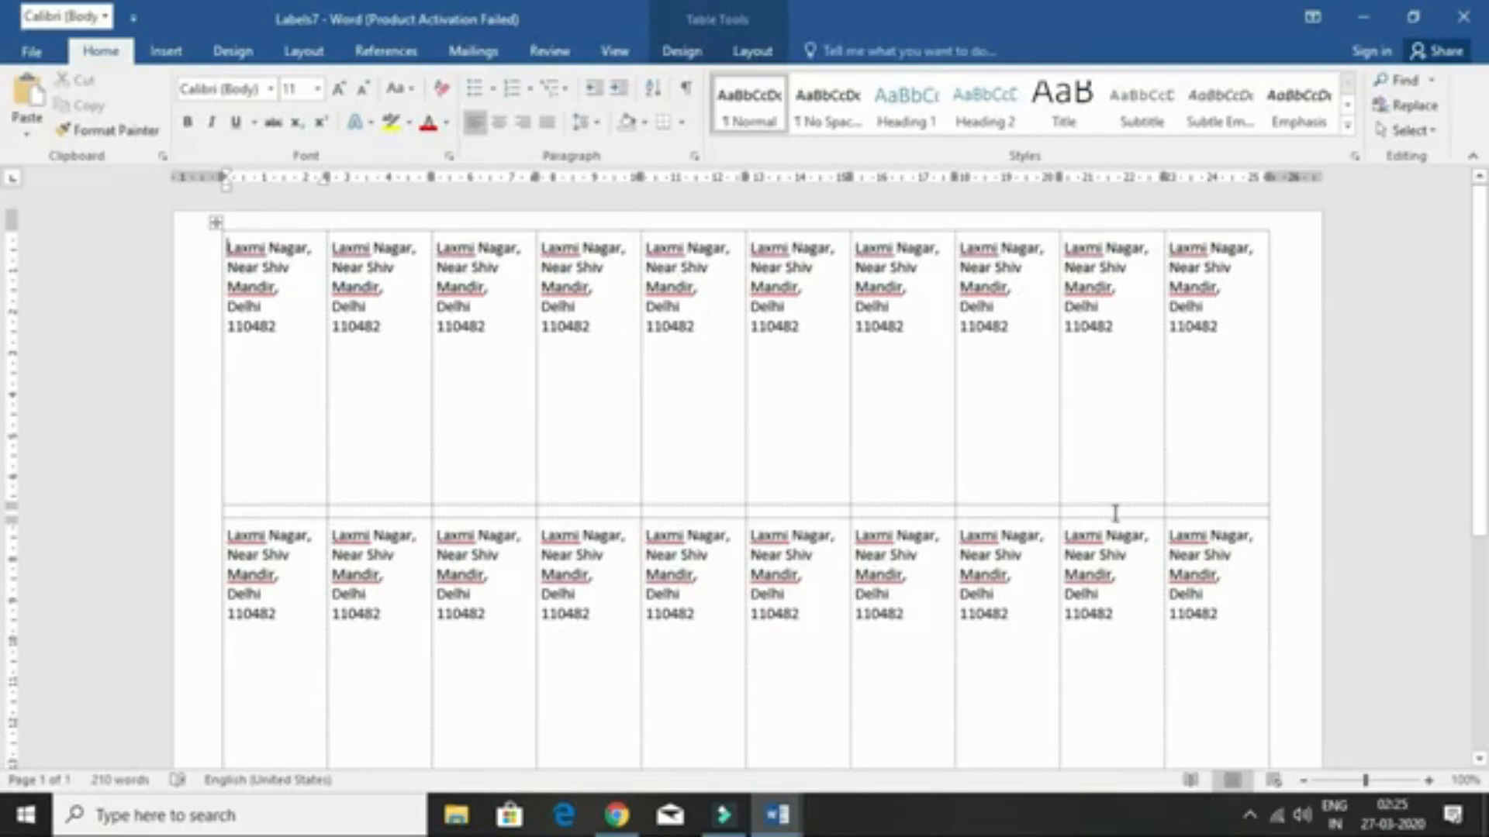
# - Look over the label sheet and adjust the width between the first two label columns
pyautogui.scroll(-4, 8, 458)
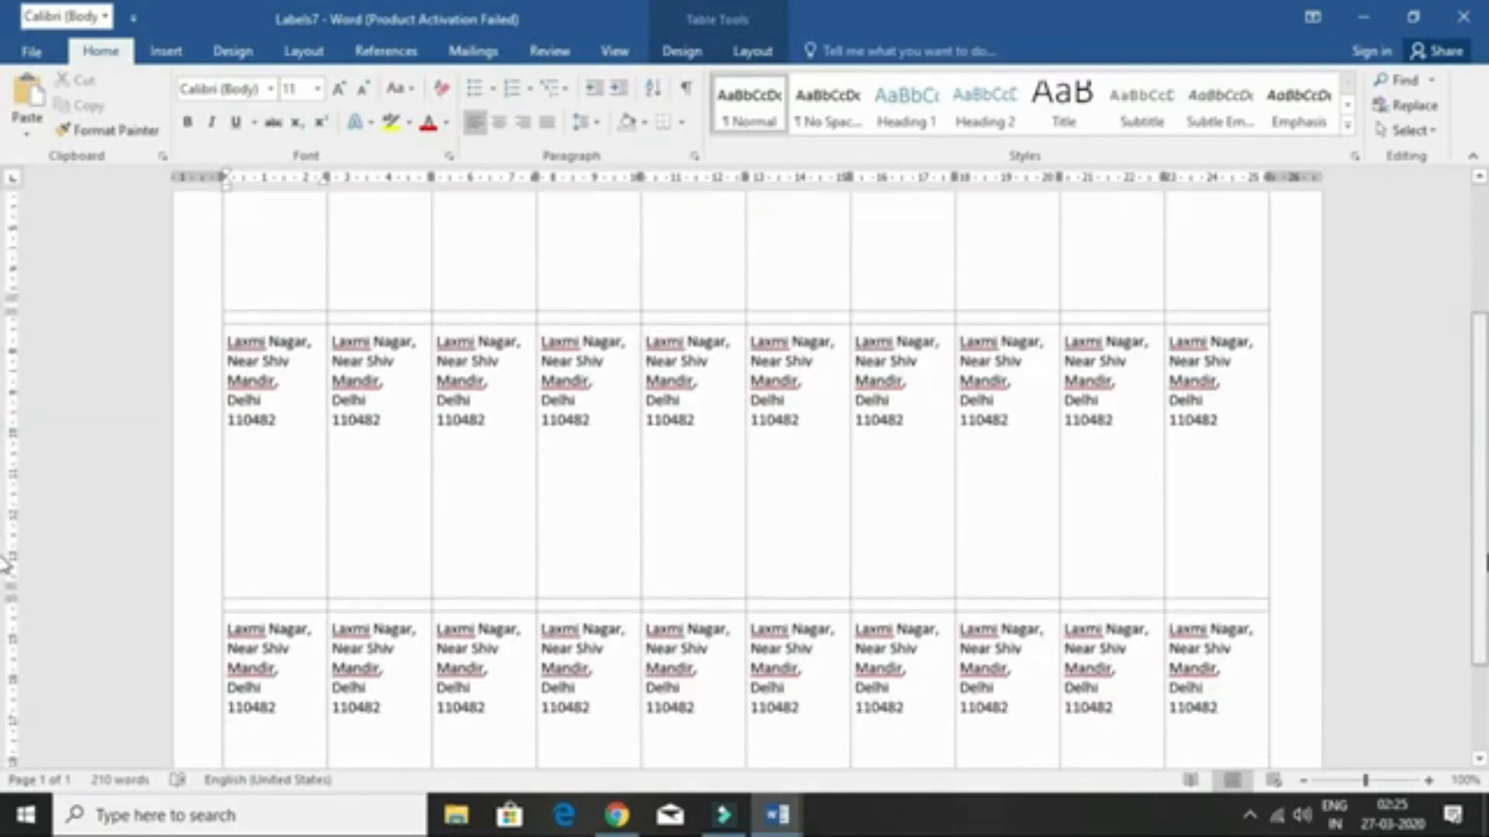
pyautogui.scroll(-2, 6, 601)
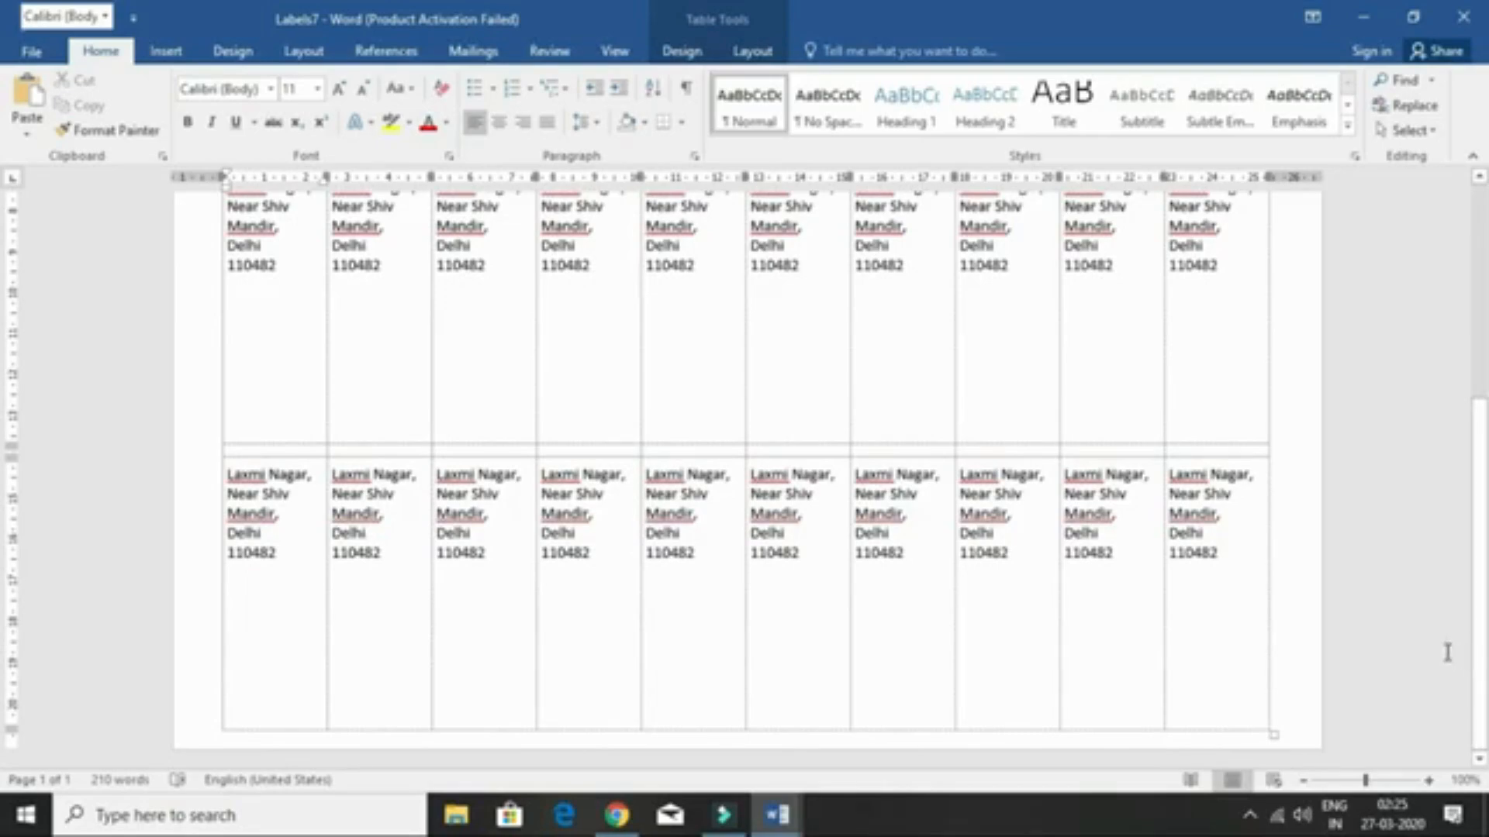
pyautogui.scroll(3, 404, 508)
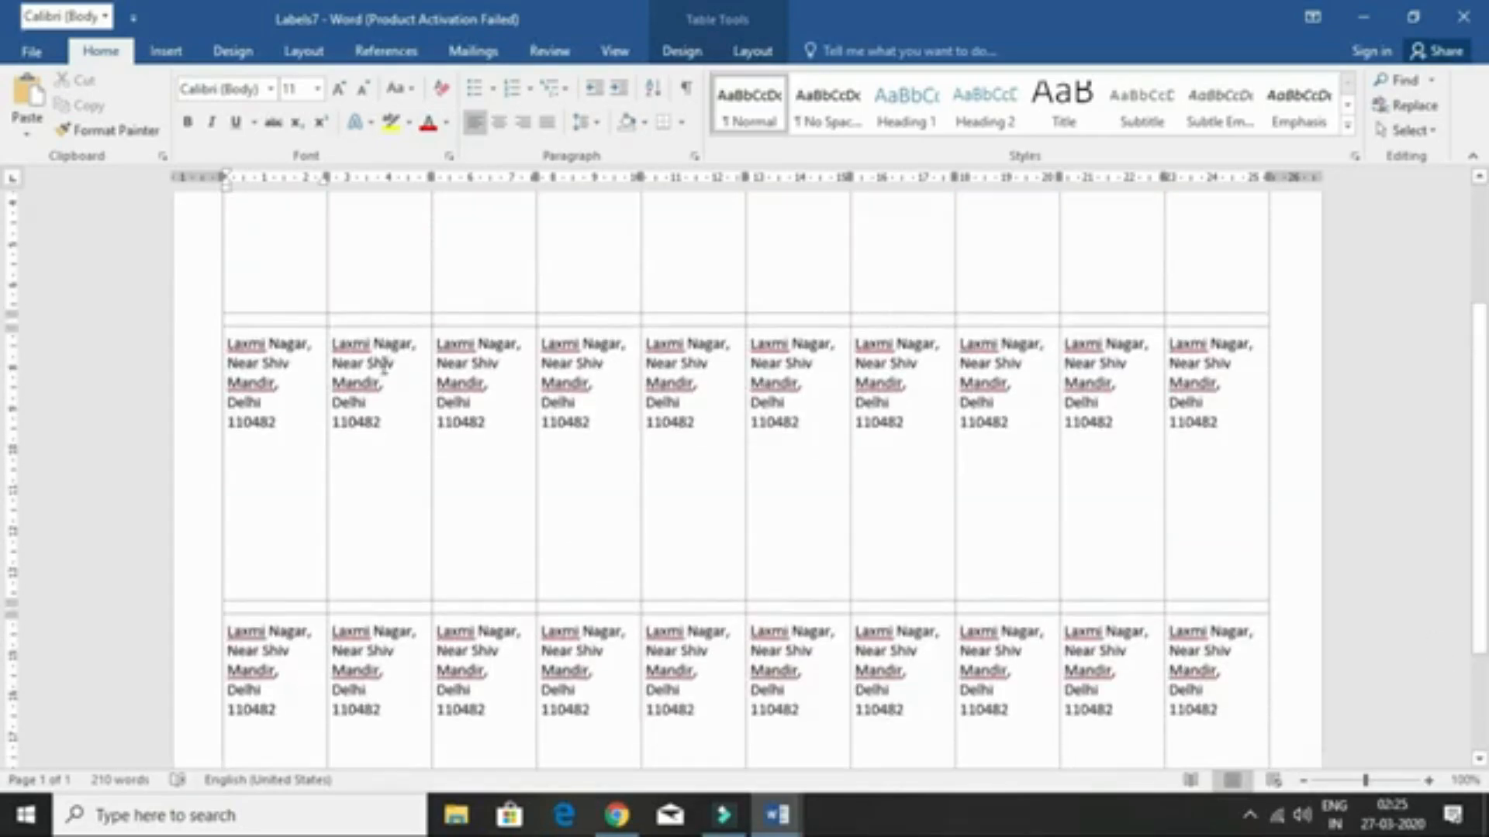
pyautogui.click(329, 375)
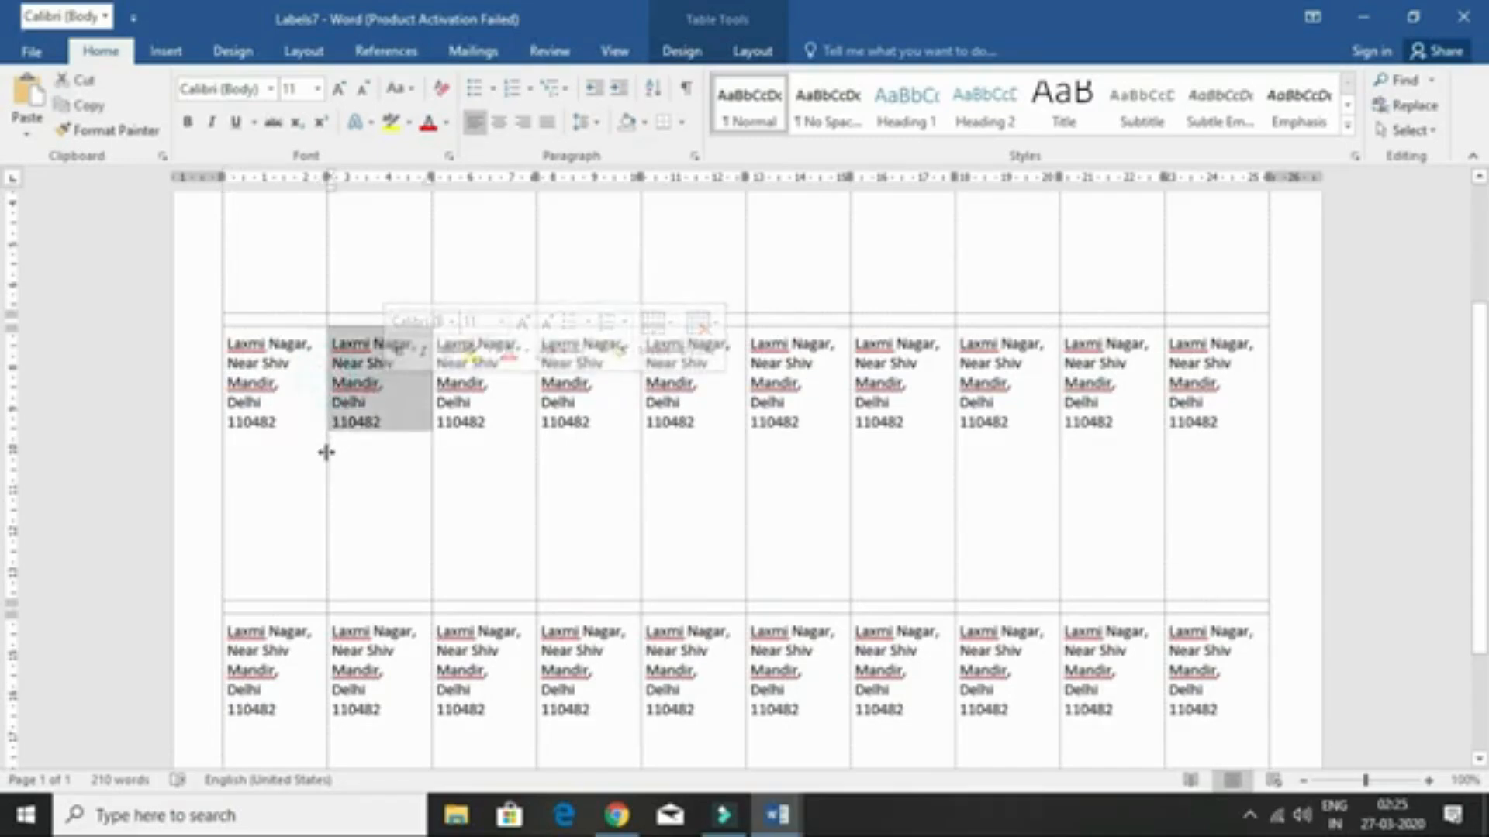
pyautogui.moveTo(326, 455); pyautogui.dragTo(331, 502)
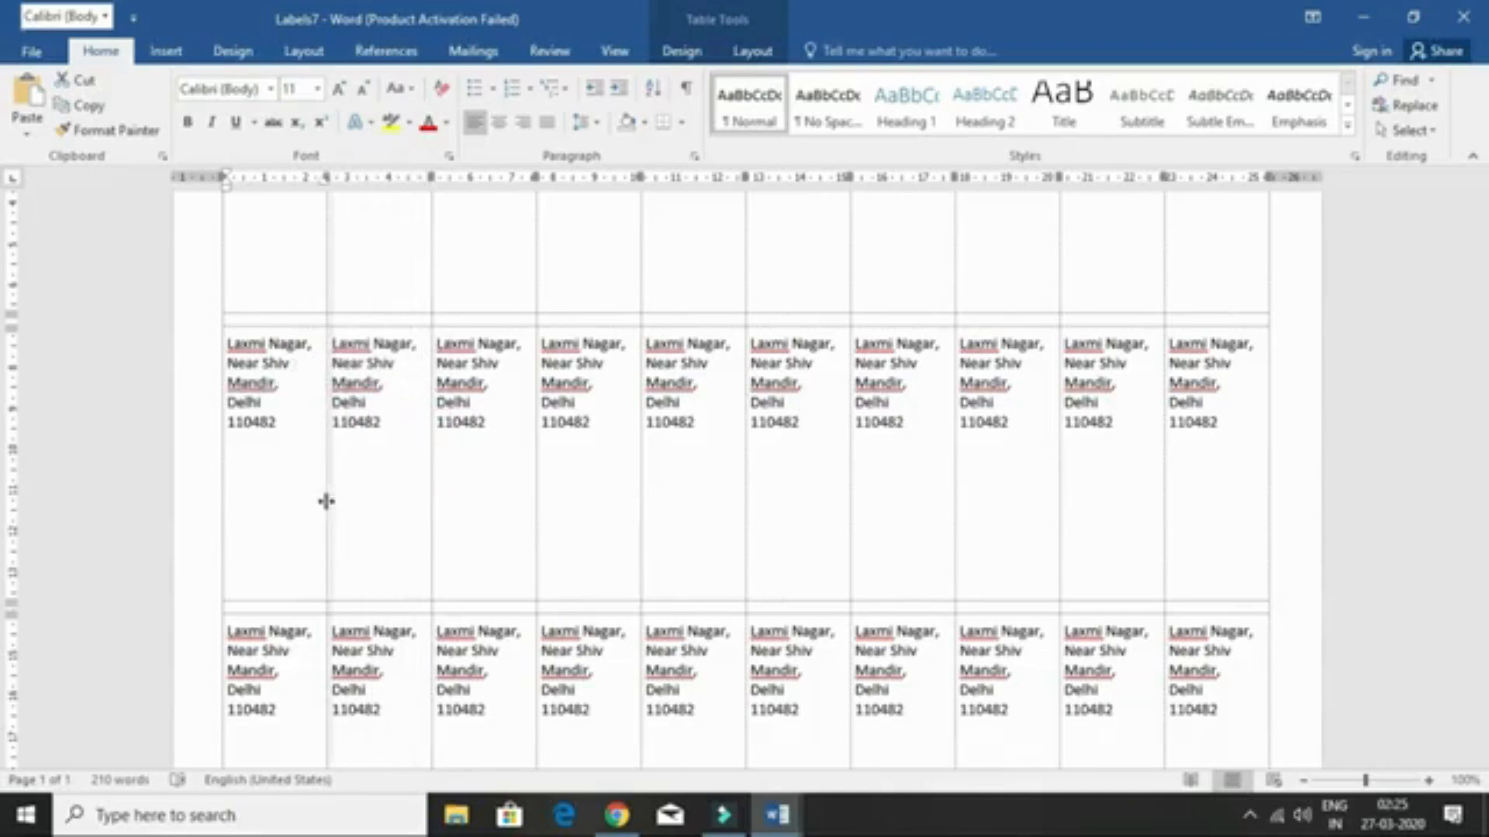
pyautogui.click(334, 473)
pyautogui.scroll(3, 317, 442)
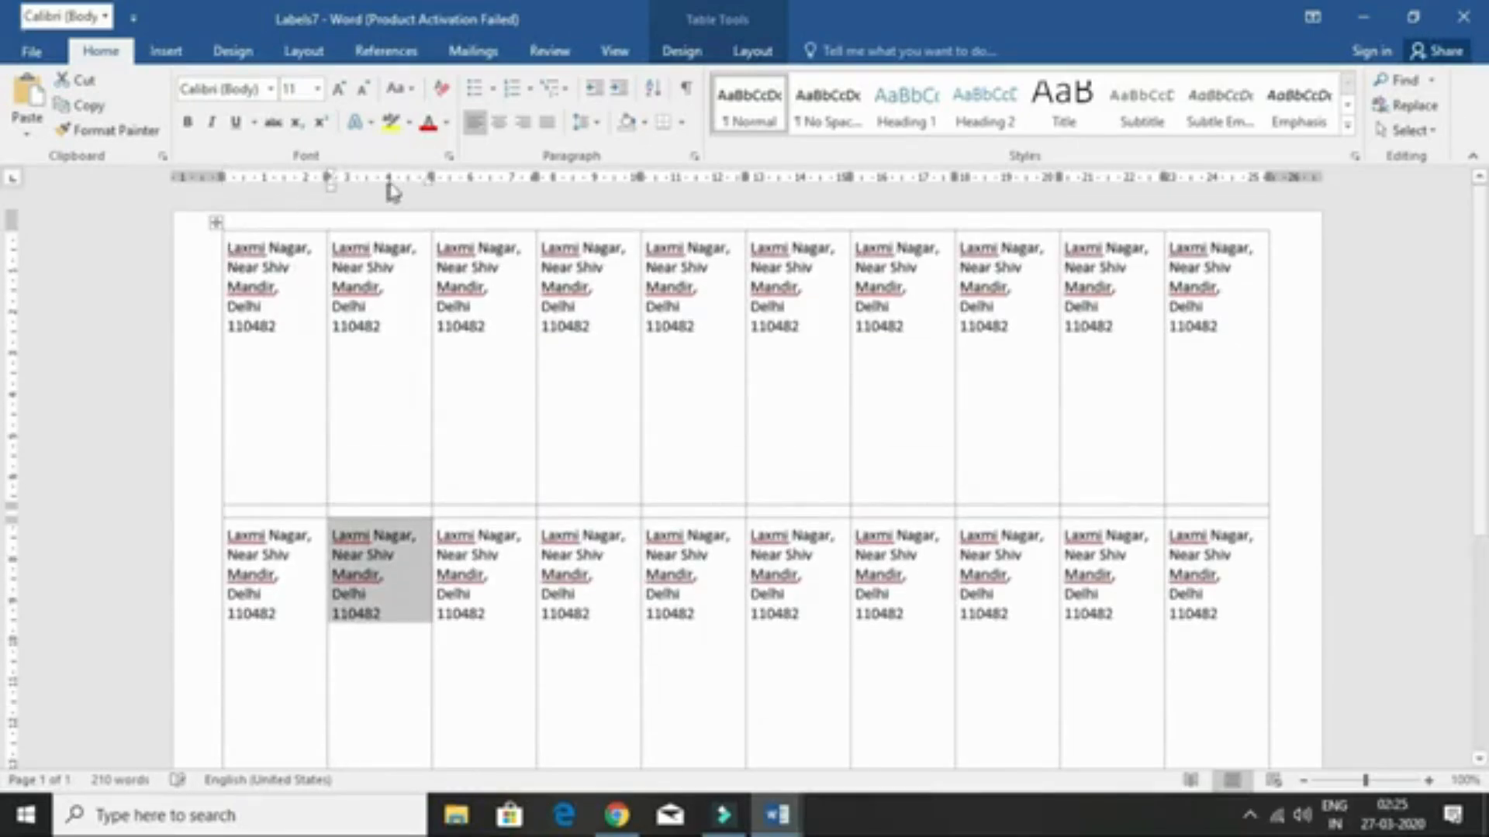
# - Set the label sheet up as an E-mail Messages merge and start a new blank document
pyautogui.click(473, 51)
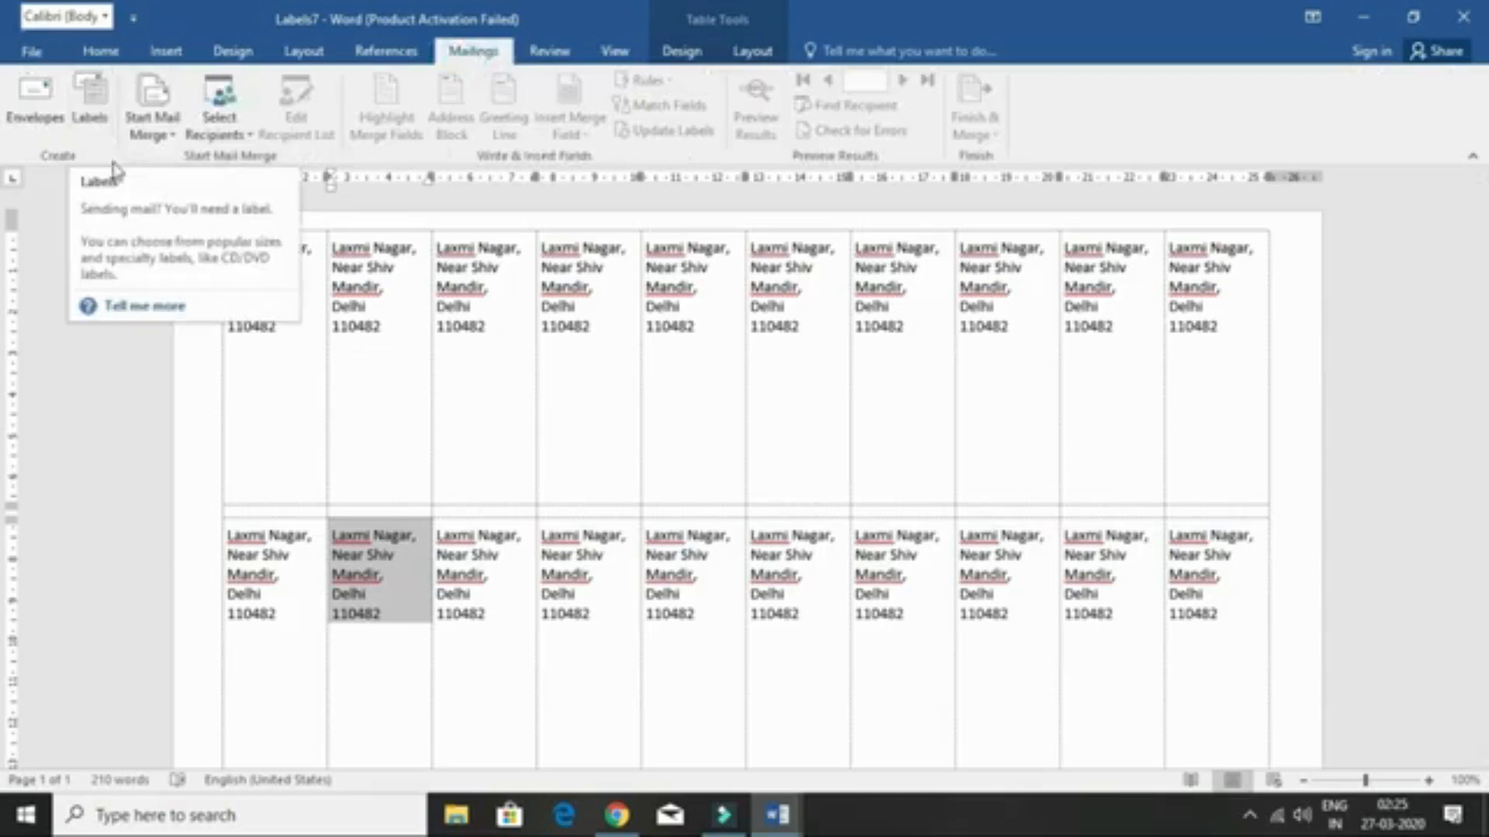
pyautogui.click(160, 133)
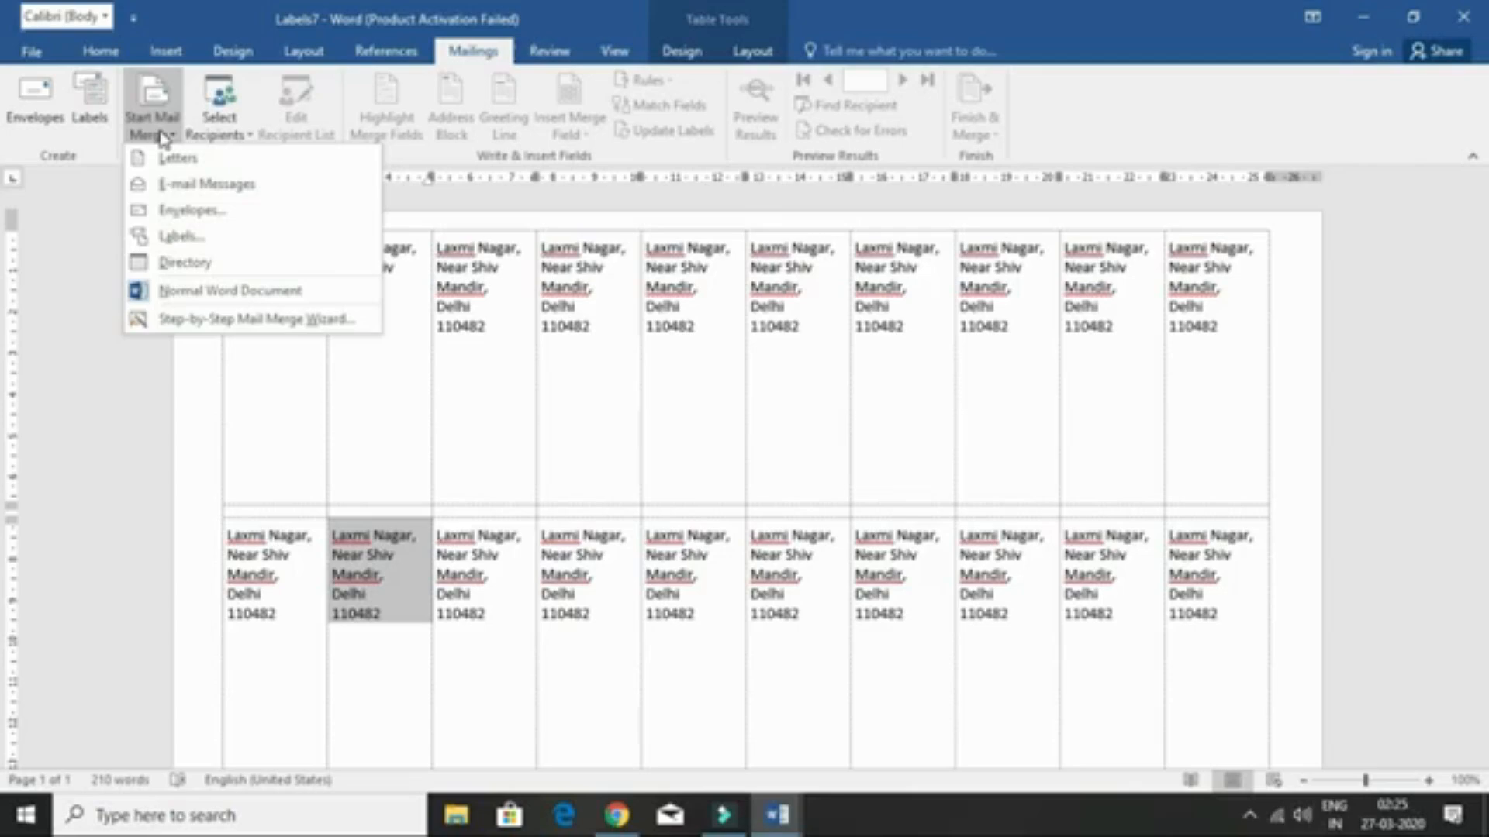
pyautogui.click(216, 184)
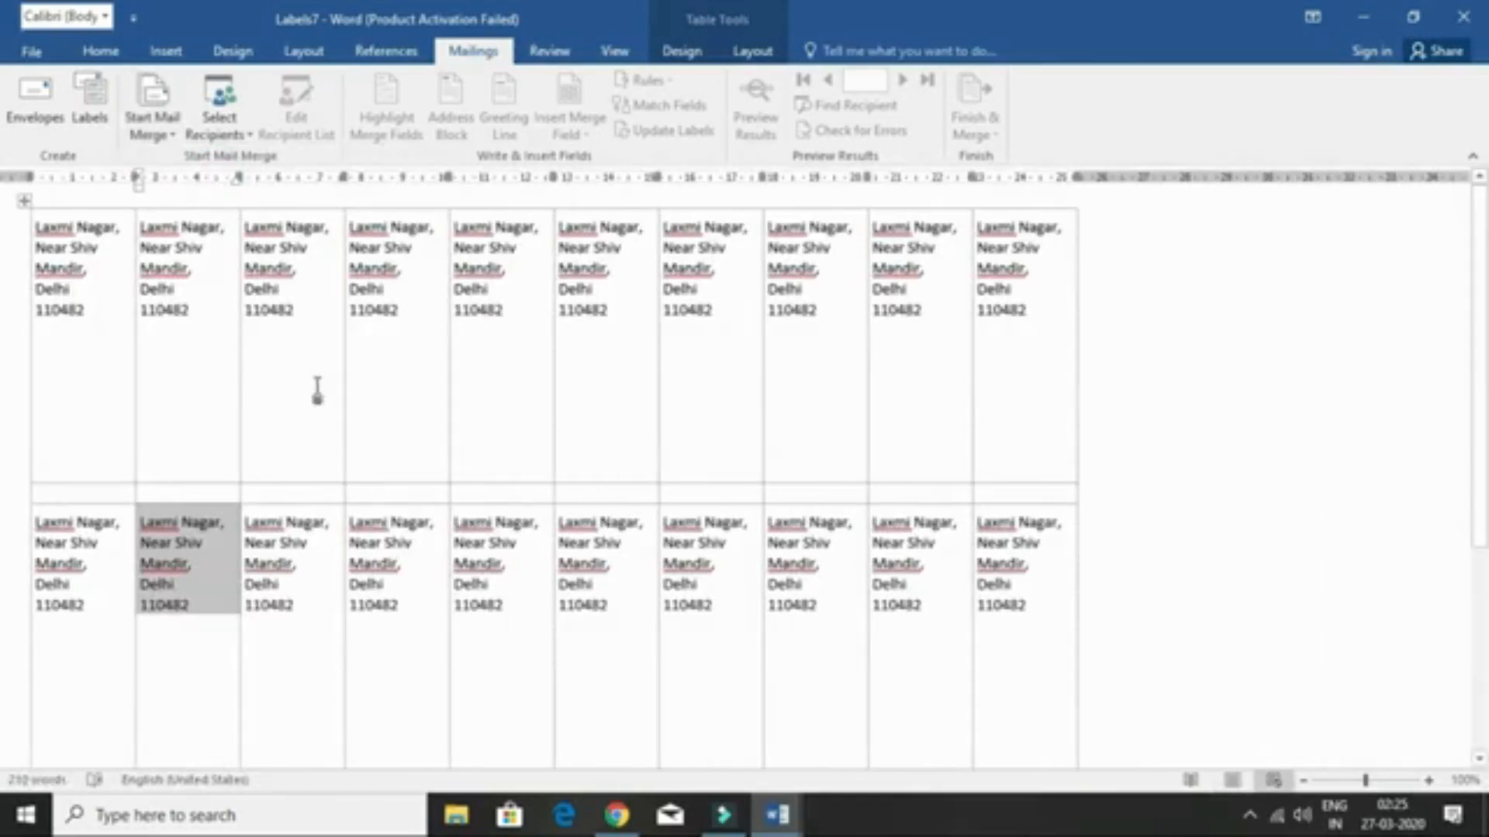
pyautogui.hotkey('ctrl', 'n')
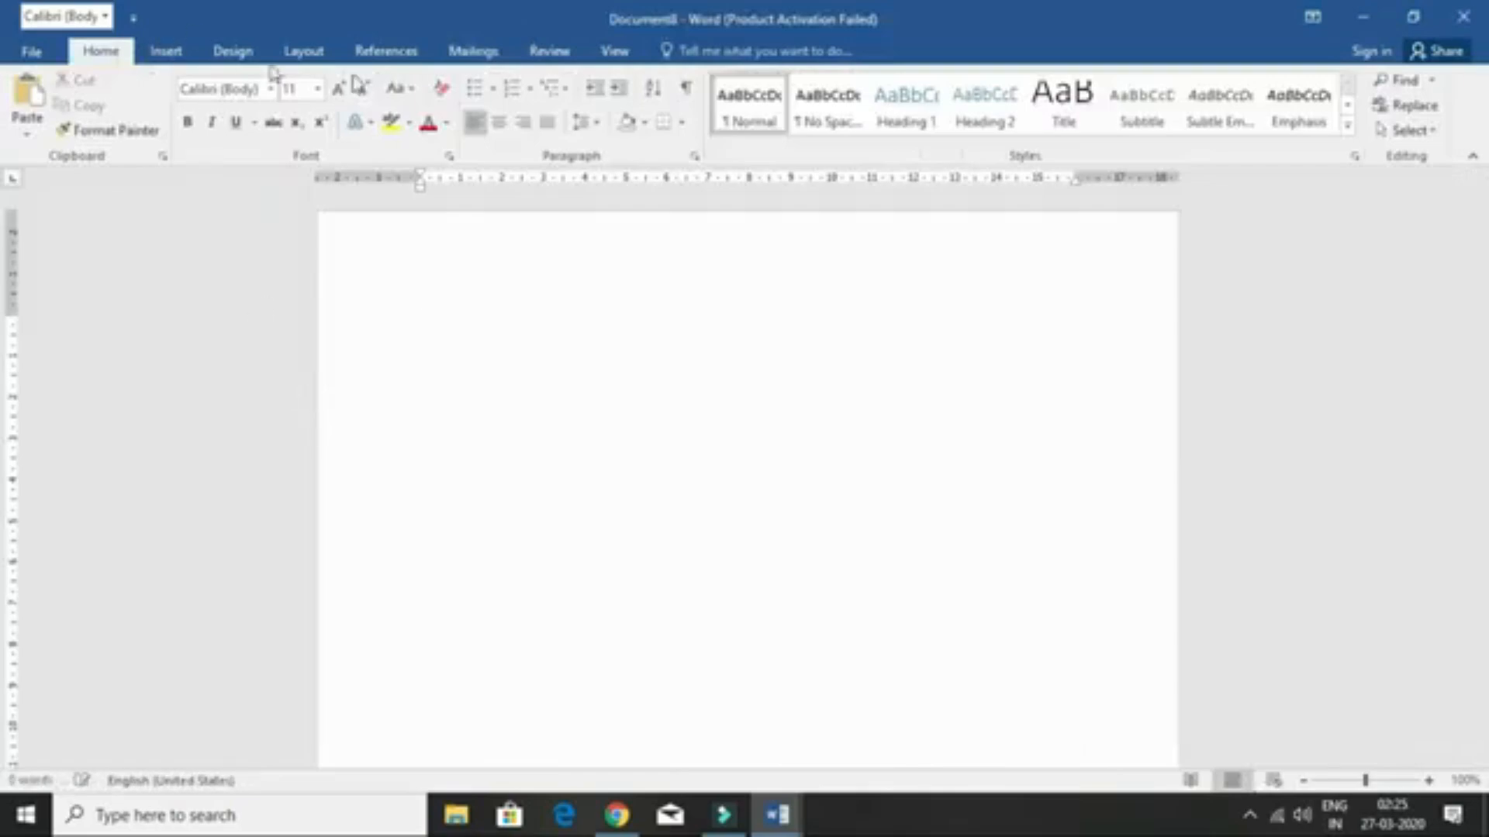
# - Choose the mail merge document type for the new document from Start Mail Merge, then reopen the type list
pyautogui.click(497, 53)
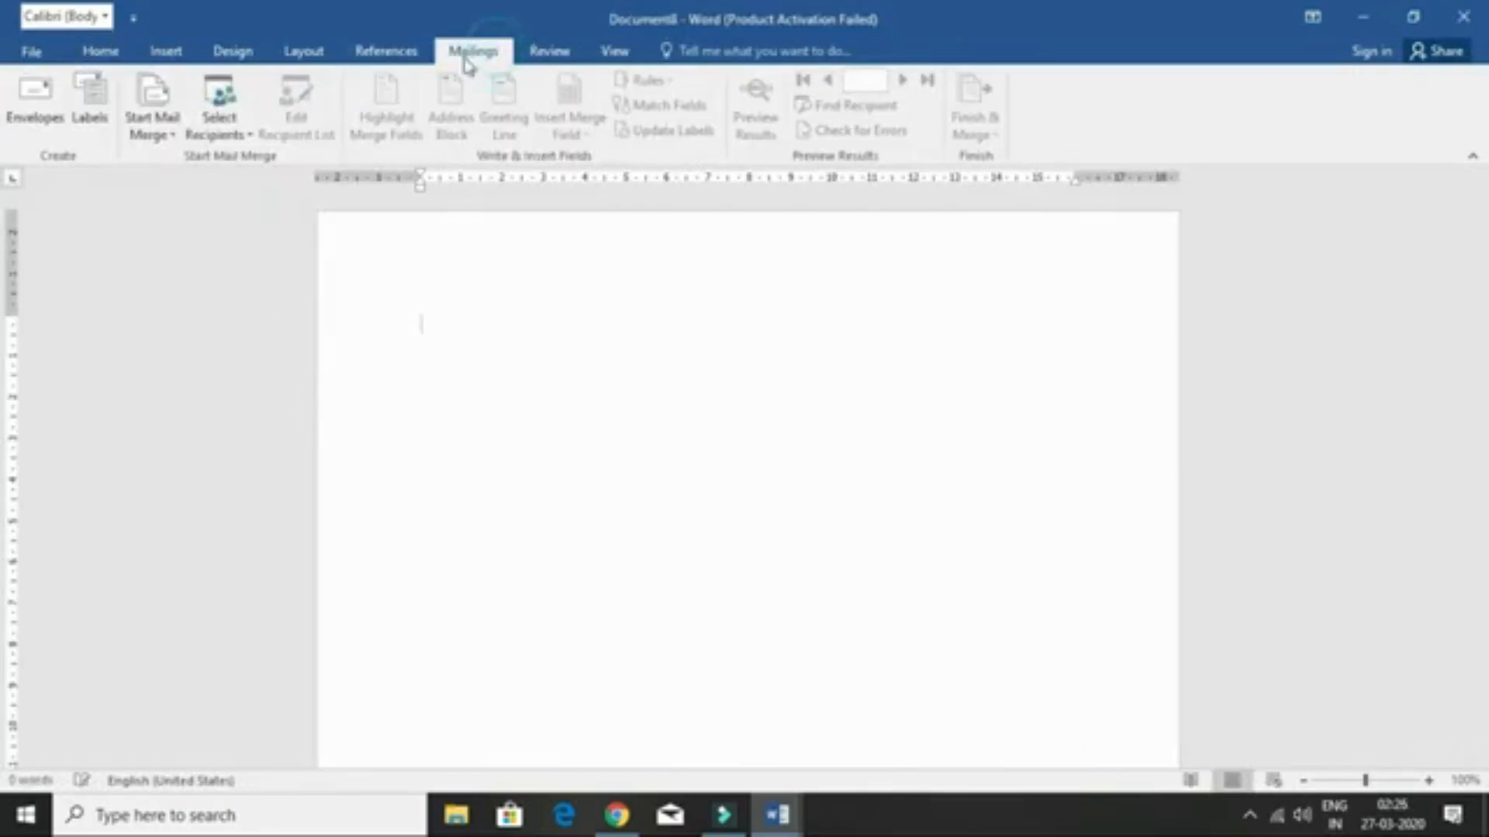
pyautogui.click(153, 124)
pyautogui.click(159, 186)
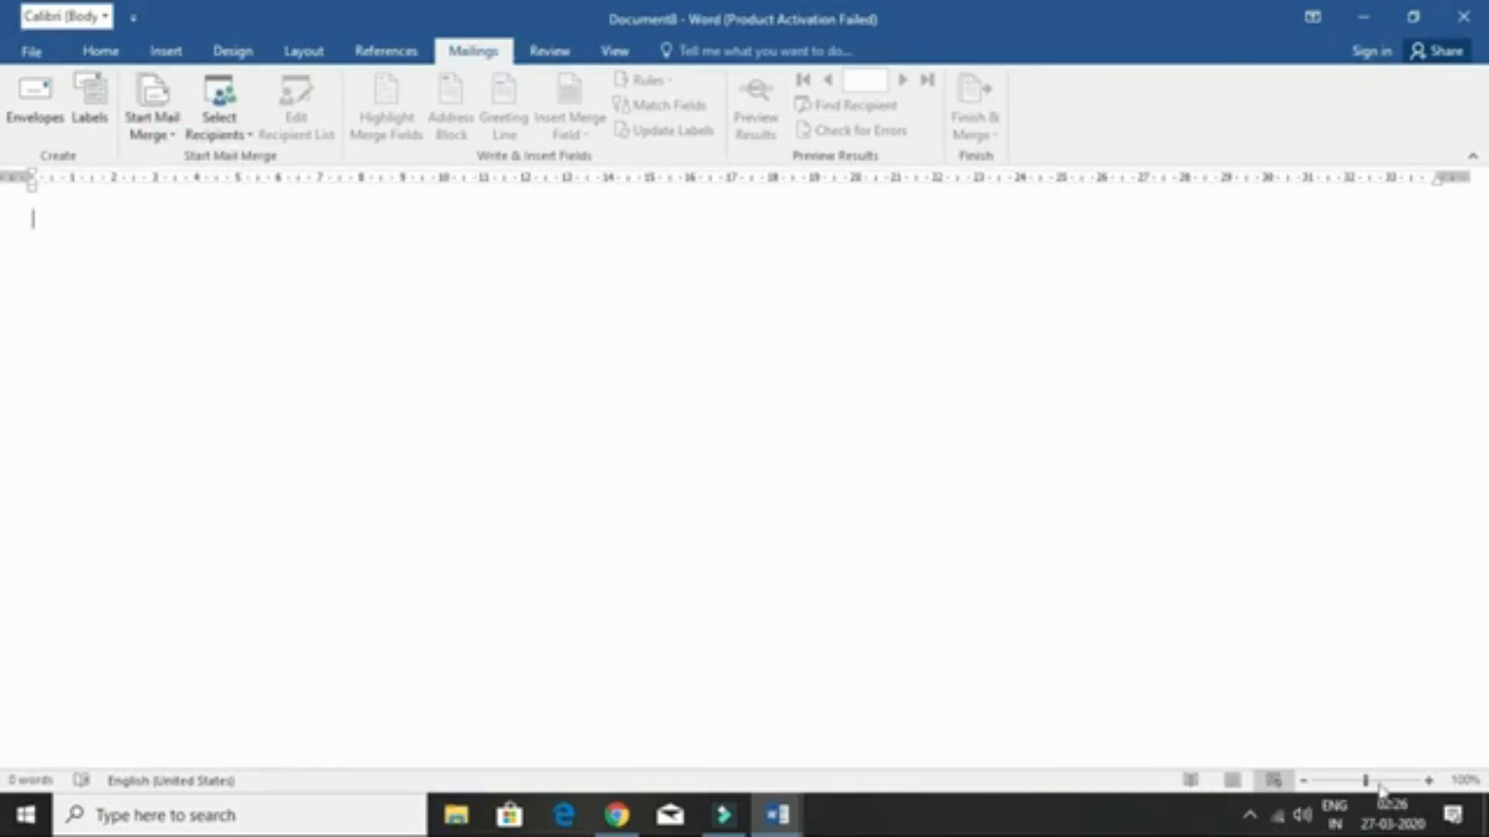
pyautogui.click(152, 124)
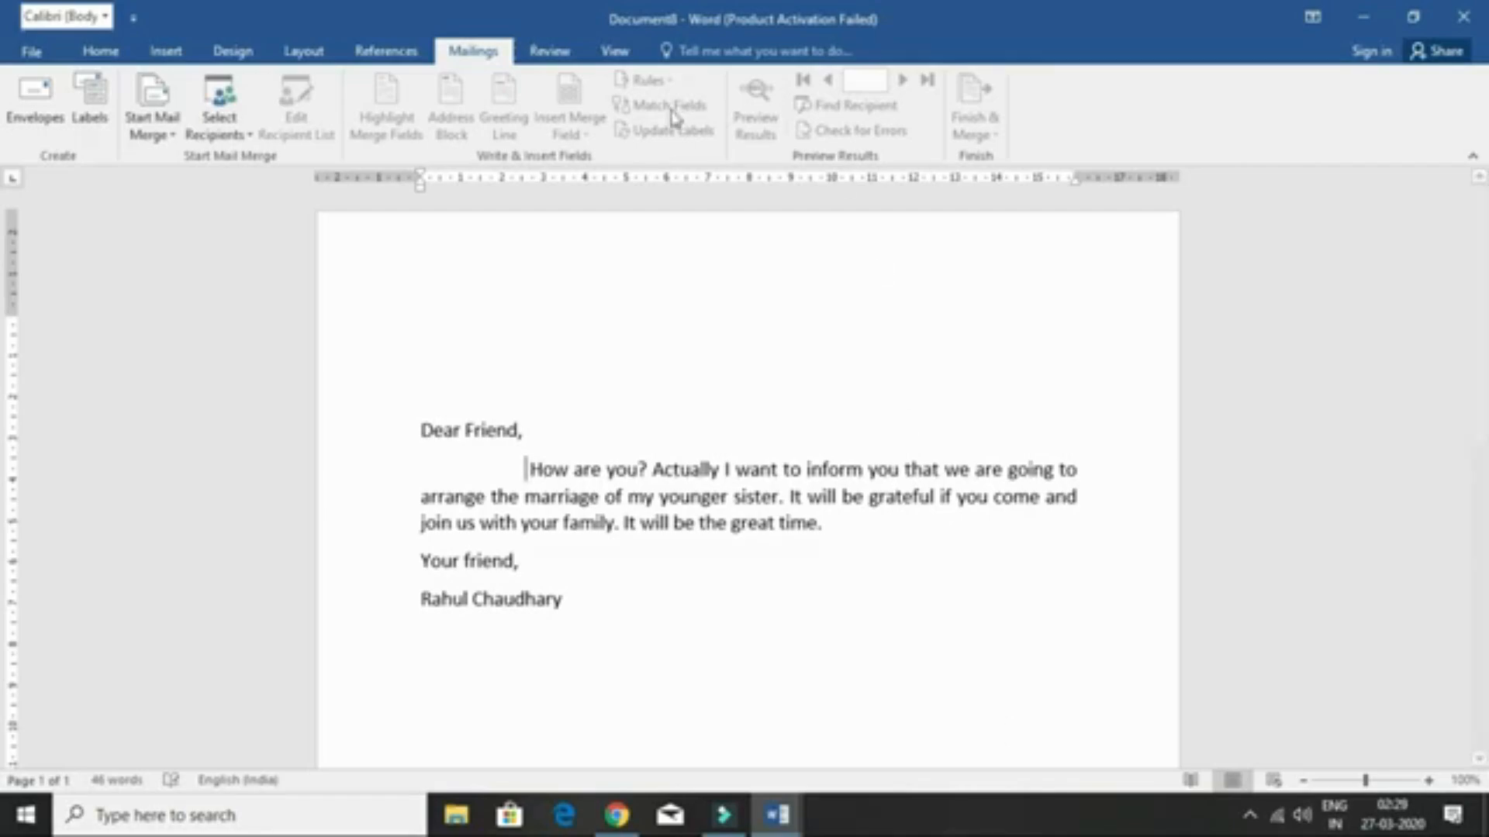
# - Begin typing a new recipient list and bring up its column customisation
pyautogui.click(233, 138)
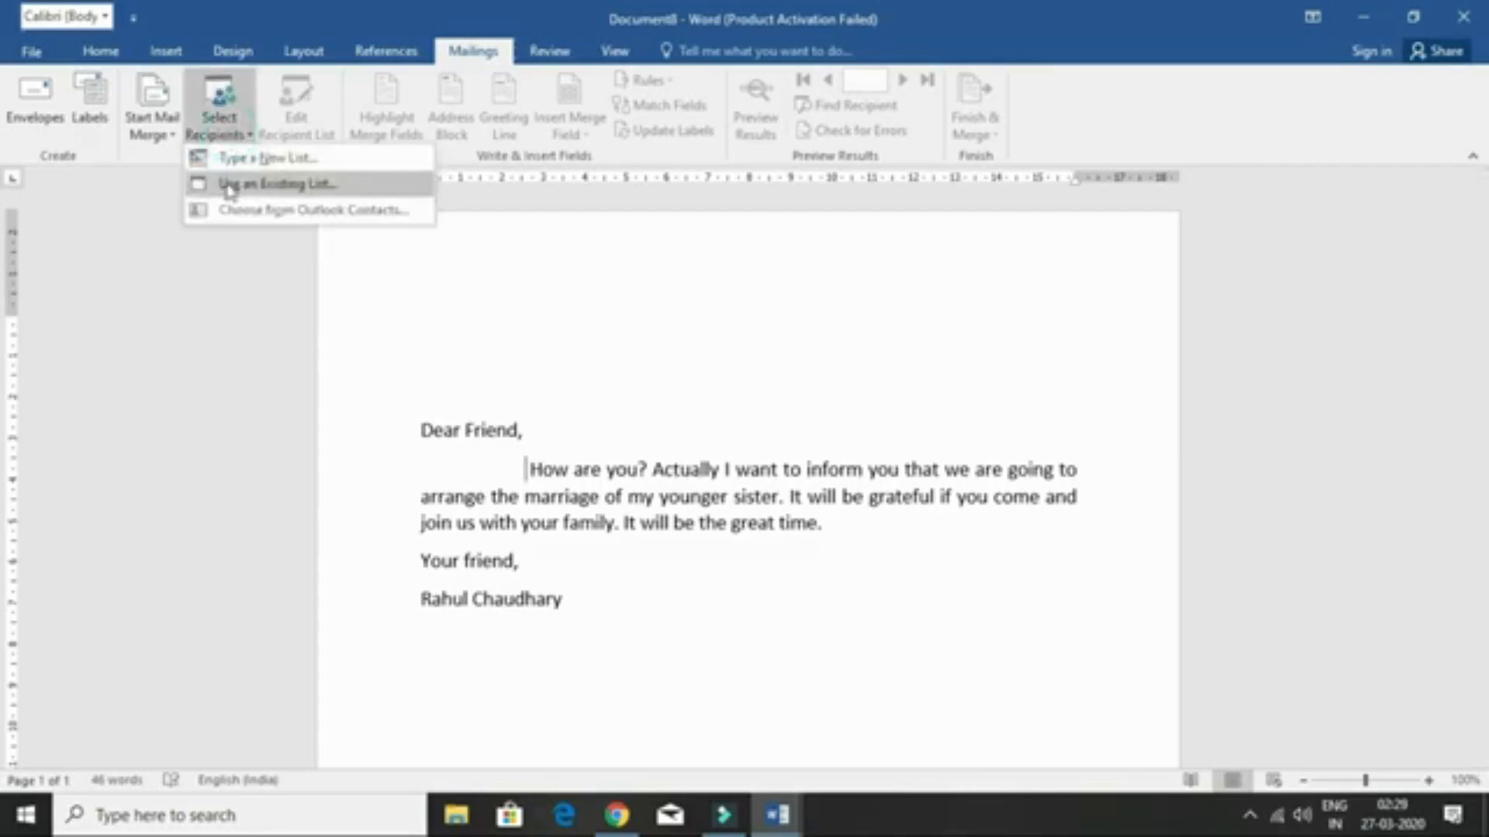
pyautogui.click(291, 160)
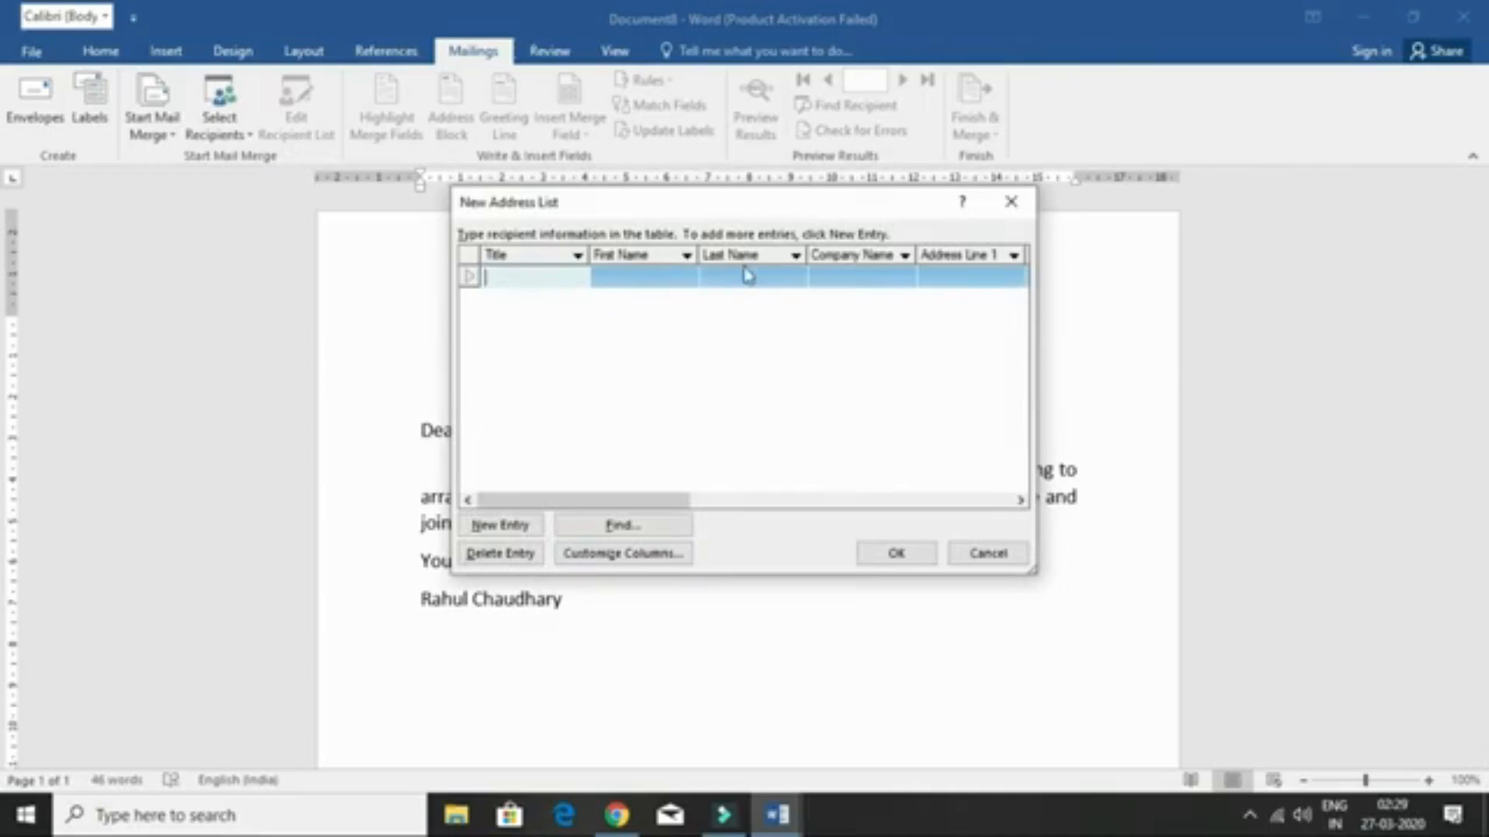
pyautogui.moveTo(648, 500); pyautogui.dragTo(592, 522)
pyautogui.click(598, 565)
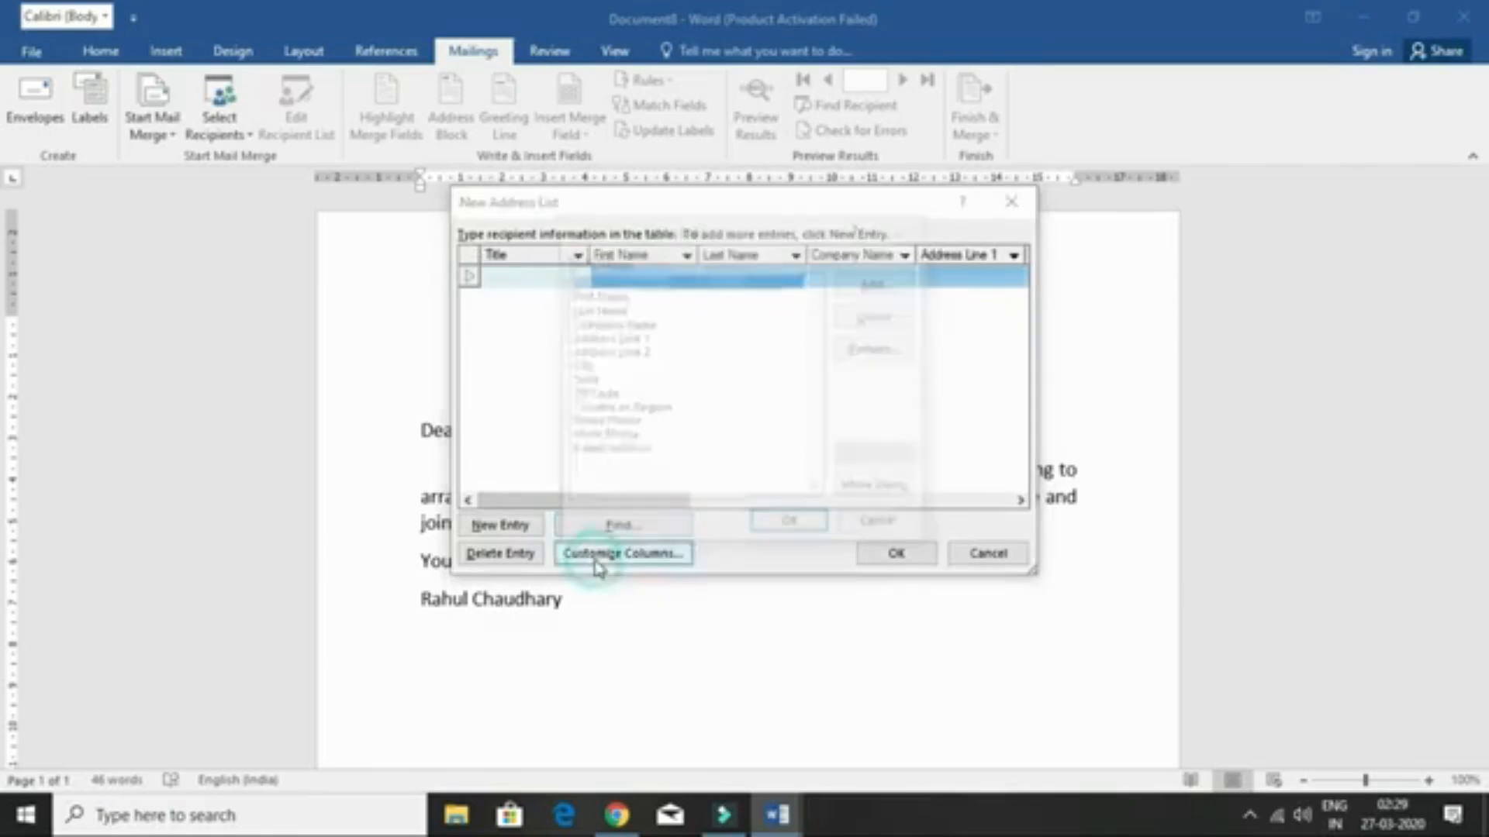
# - Delete E-mail Address, Home Phone, Country or Region and other extra fields, keeping Title, First Name, Last Name, Address Line 1
pyautogui.click(593, 452)
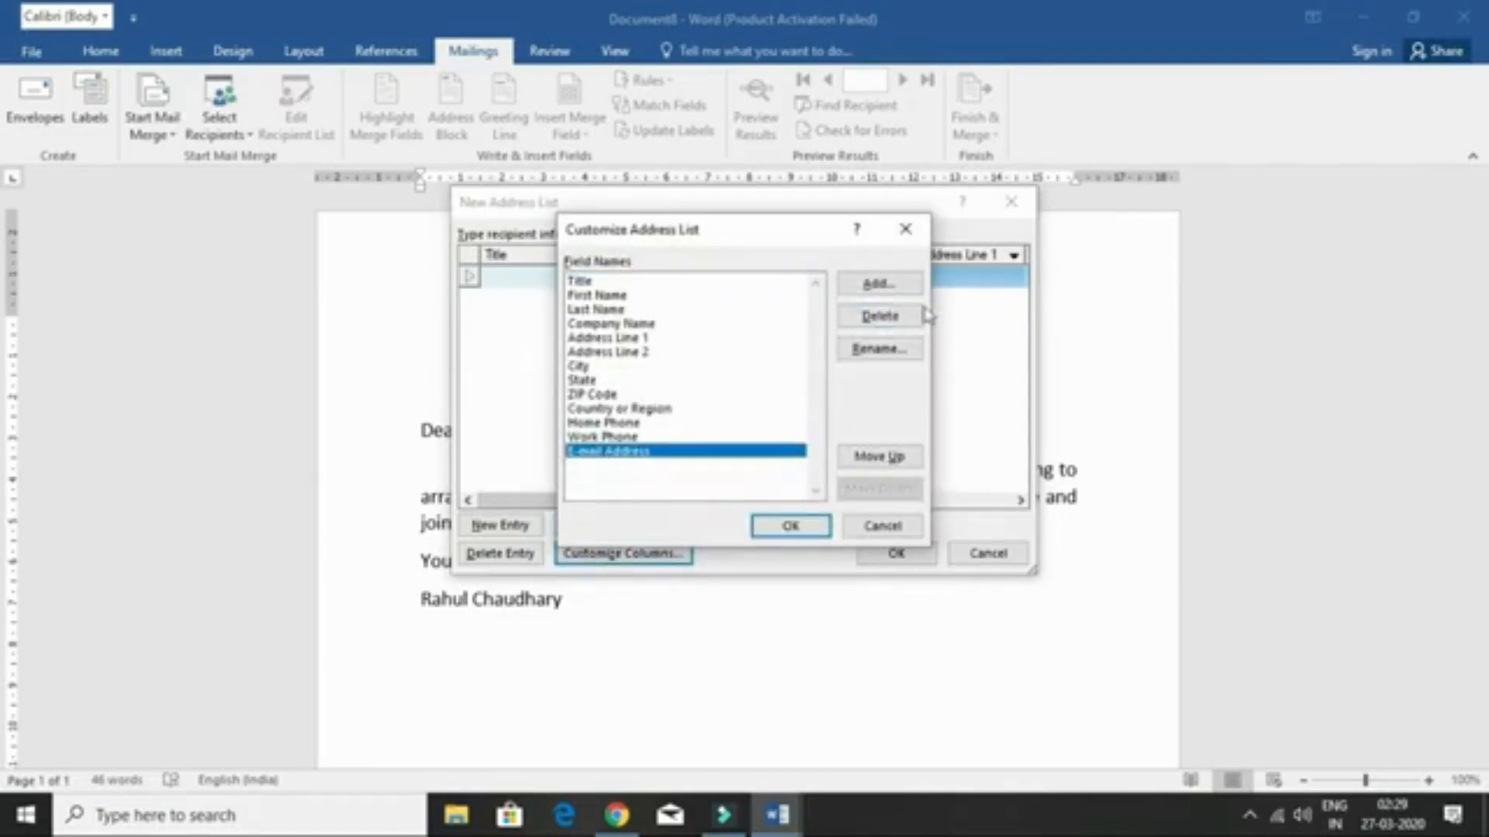
pyautogui.click(885, 315)
pyautogui.click(711, 464)
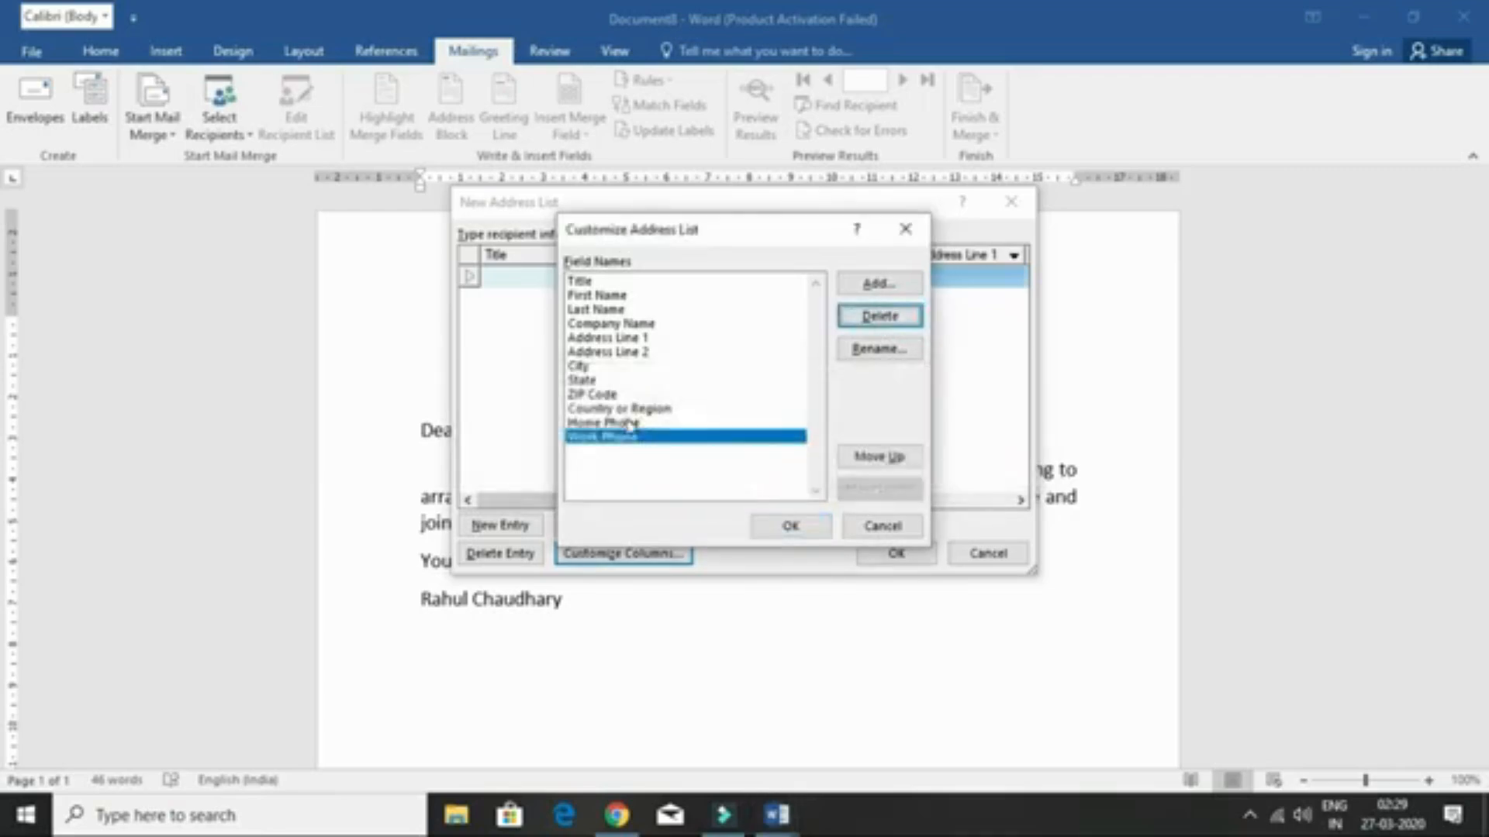
pyautogui.click(629, 424)
pyautogui.click(879, 315)
pyautogui.click(711, 463)
pyautogui.click(663, 410)
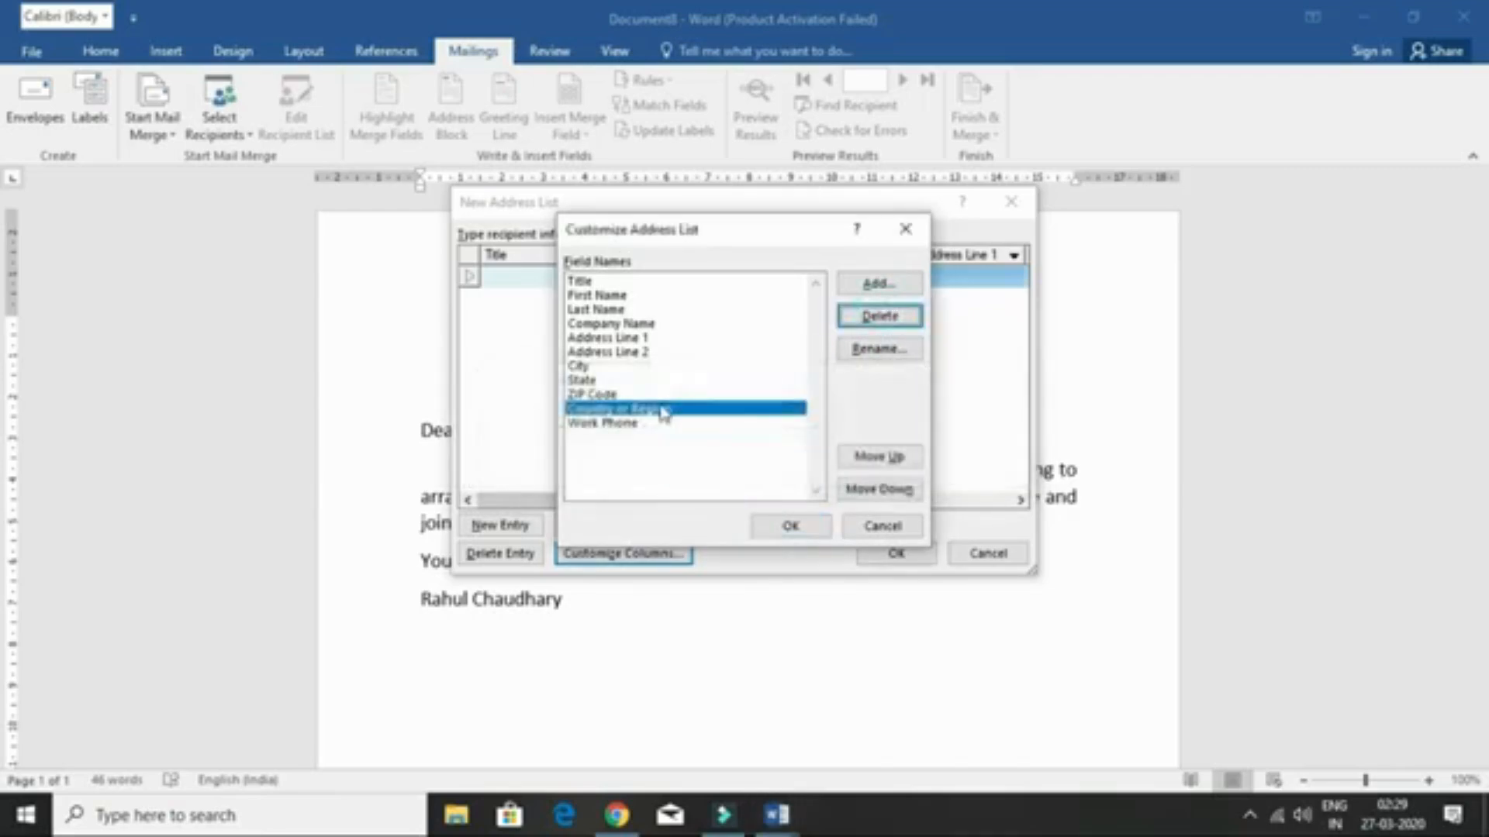
pyautogui.click(879, 315)
pyautogui.click(702, 470)
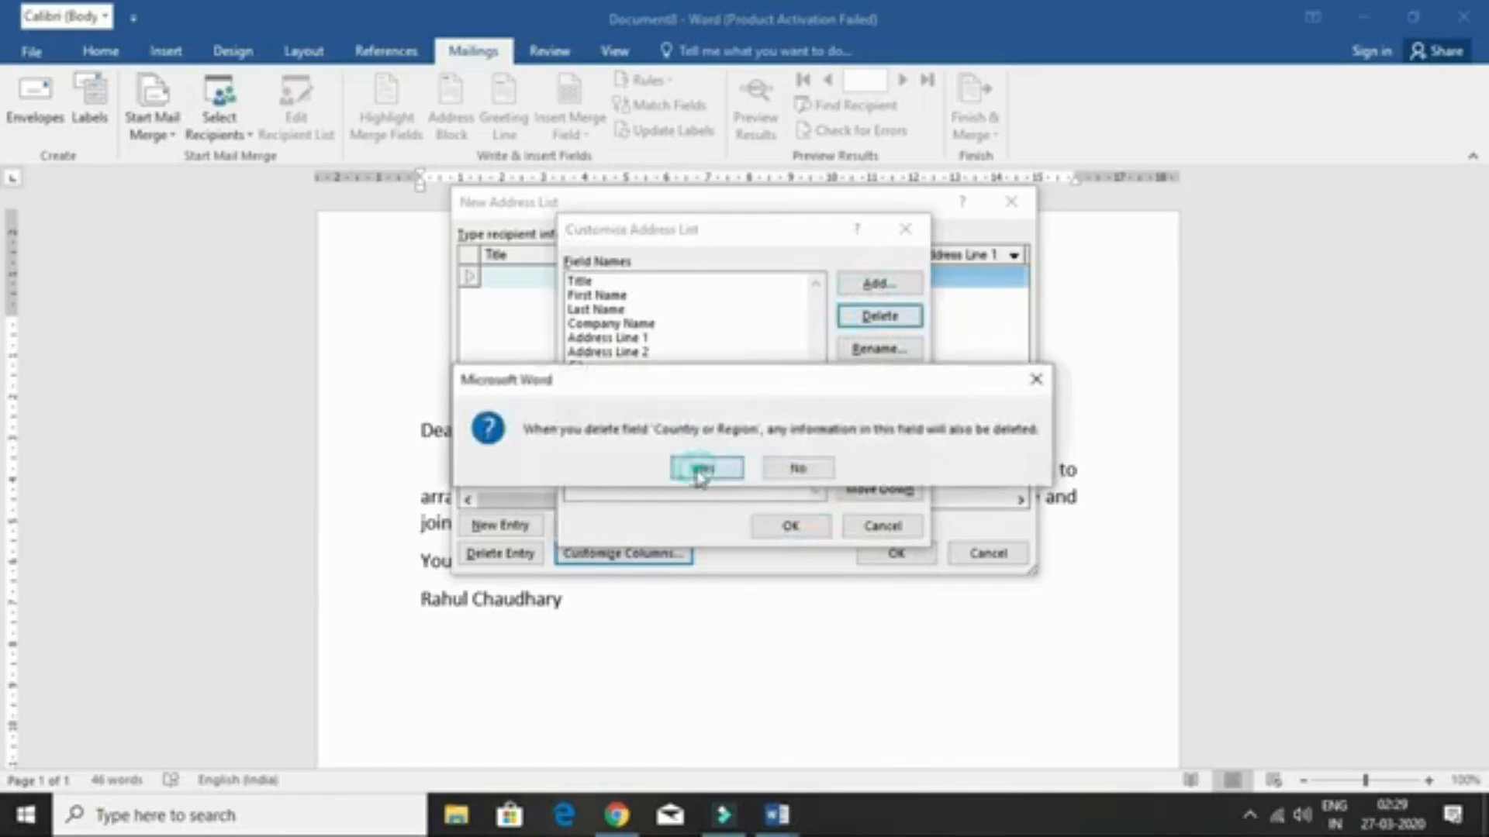
pyautogui.click(612, 351)
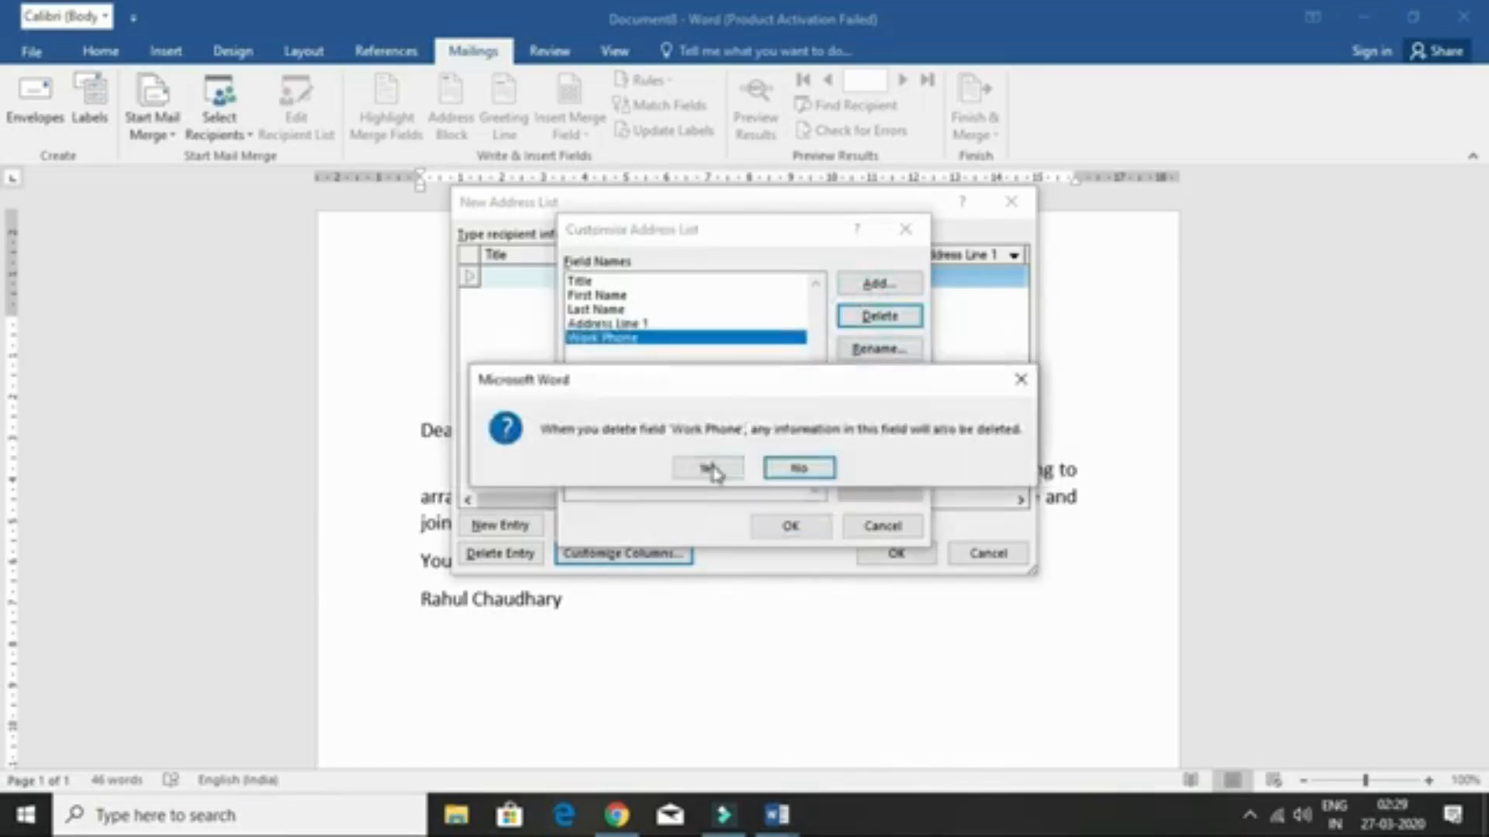
pyautogui.click(703, 468)
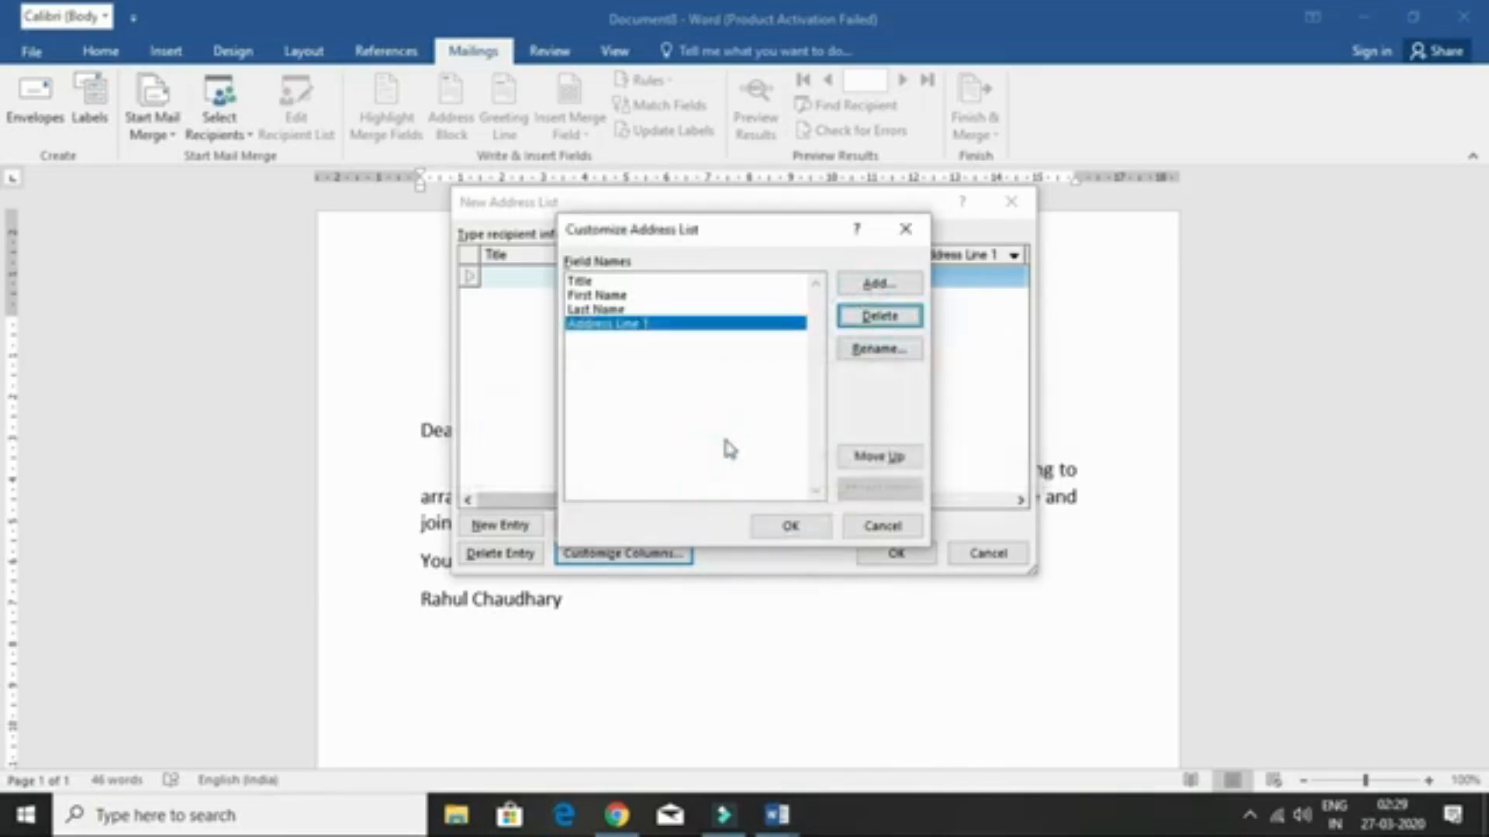
pyautogui.click(796, 531)
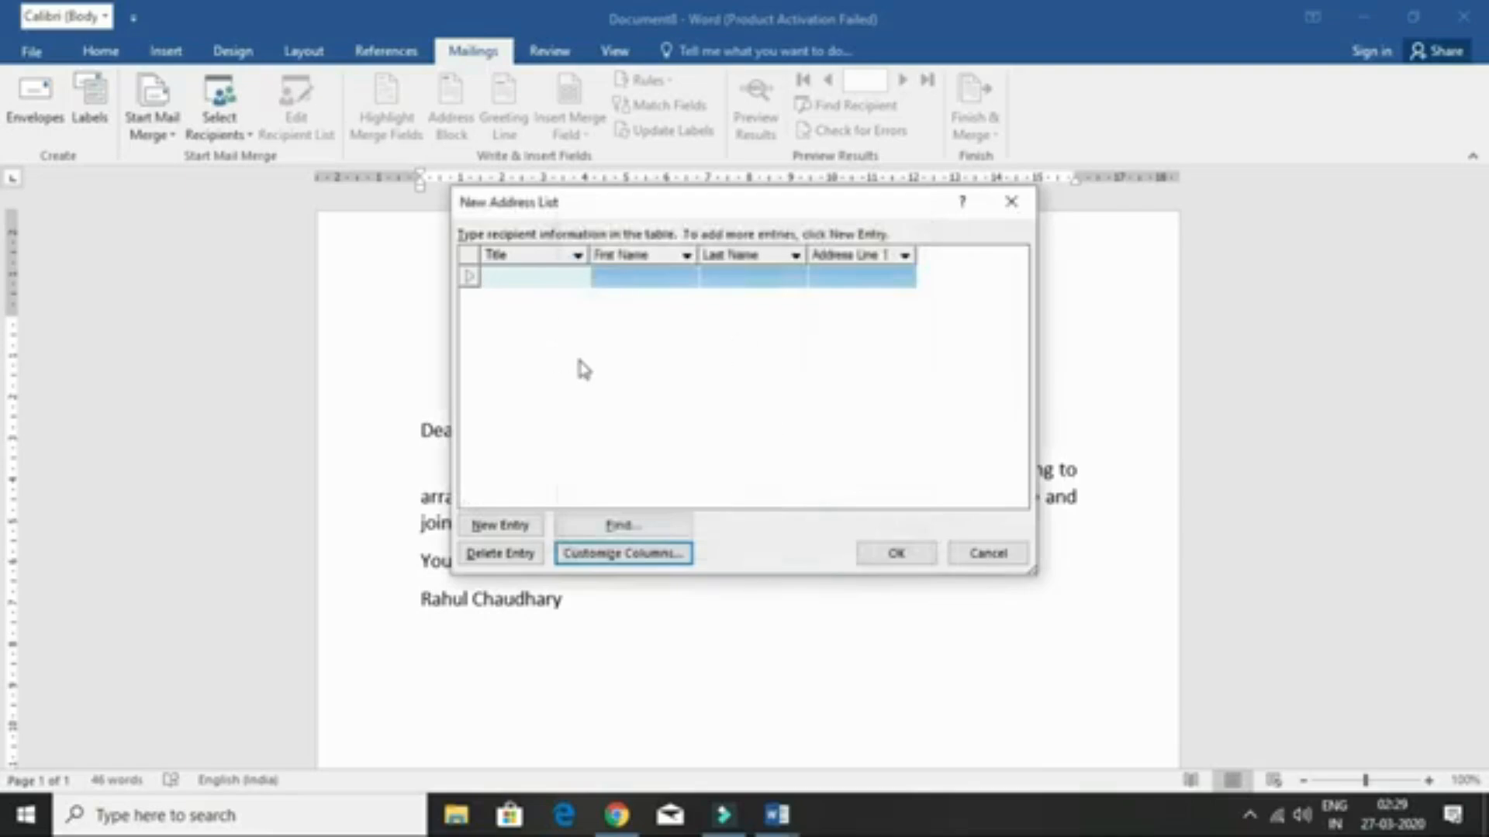
# - Enter the first two recipients, a Mr. and a Mrs., each with first name, last name and address
pyautogui.write('Mr.')
pyautogui.press('Tab')
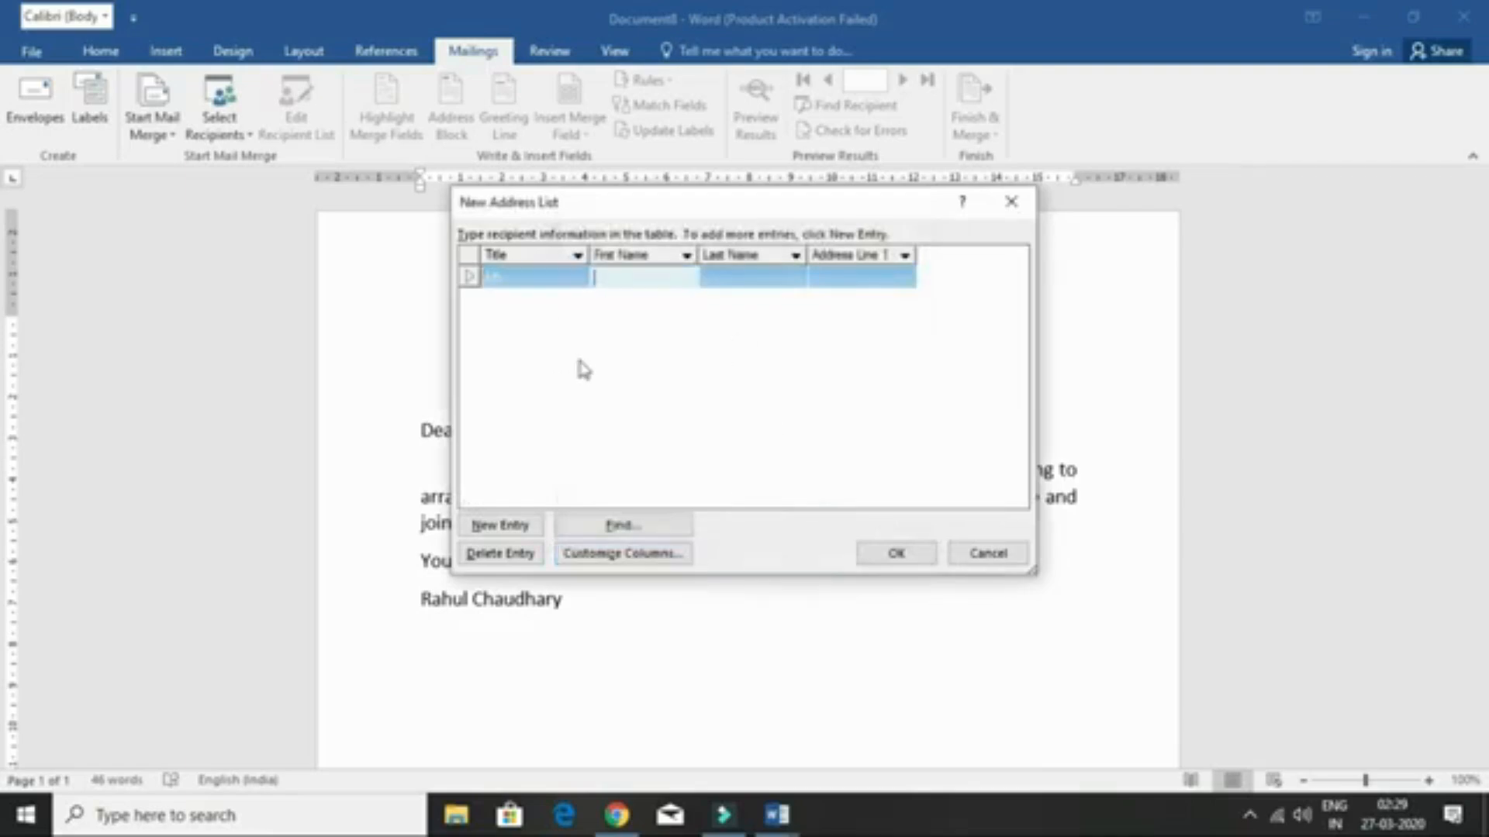
pyautogui.press('Tab')
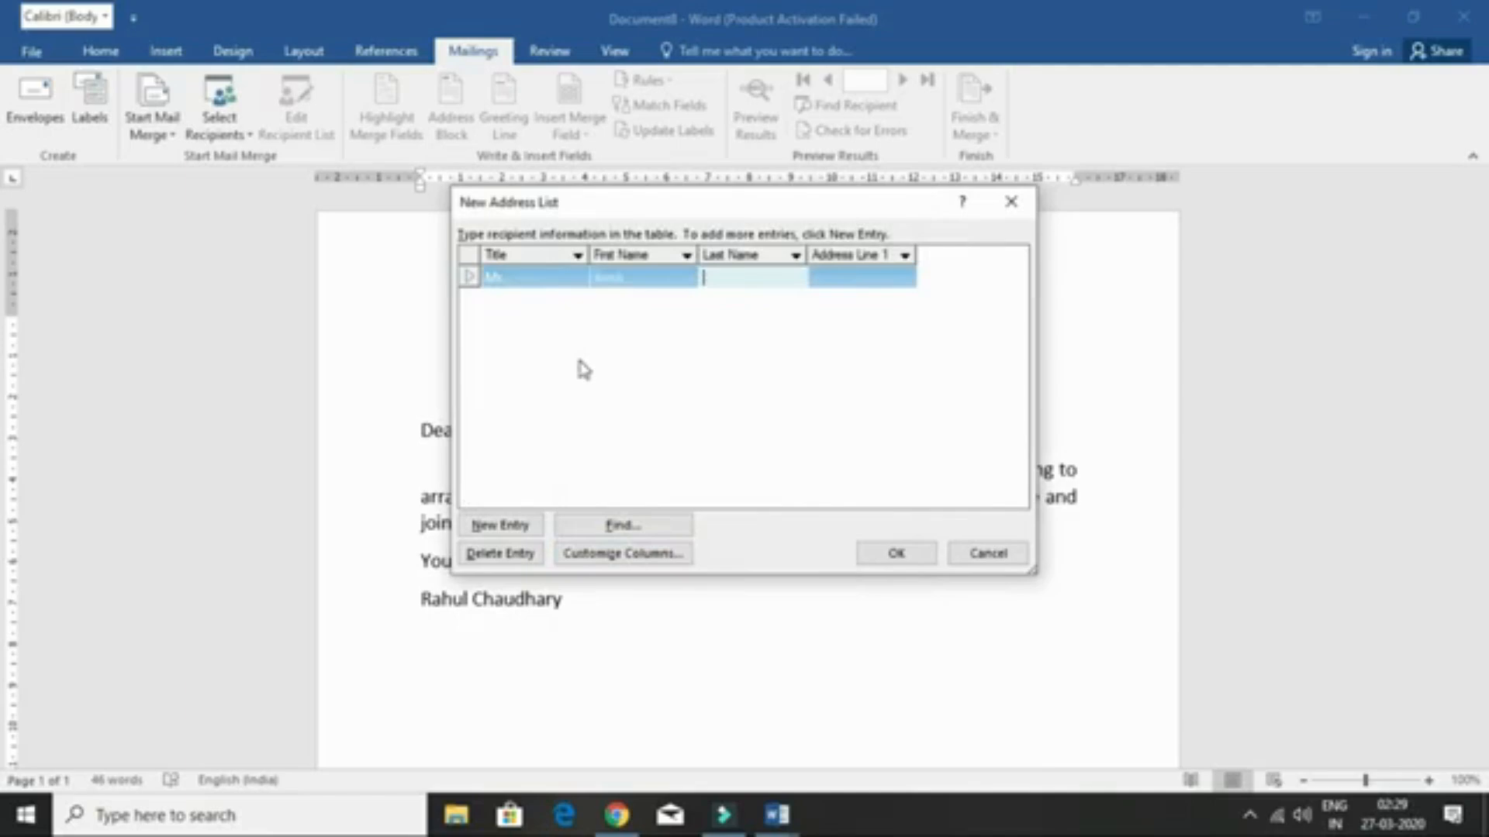
pyautogui.press('Tab')
pyautogui.write('Sadarpur Sec')
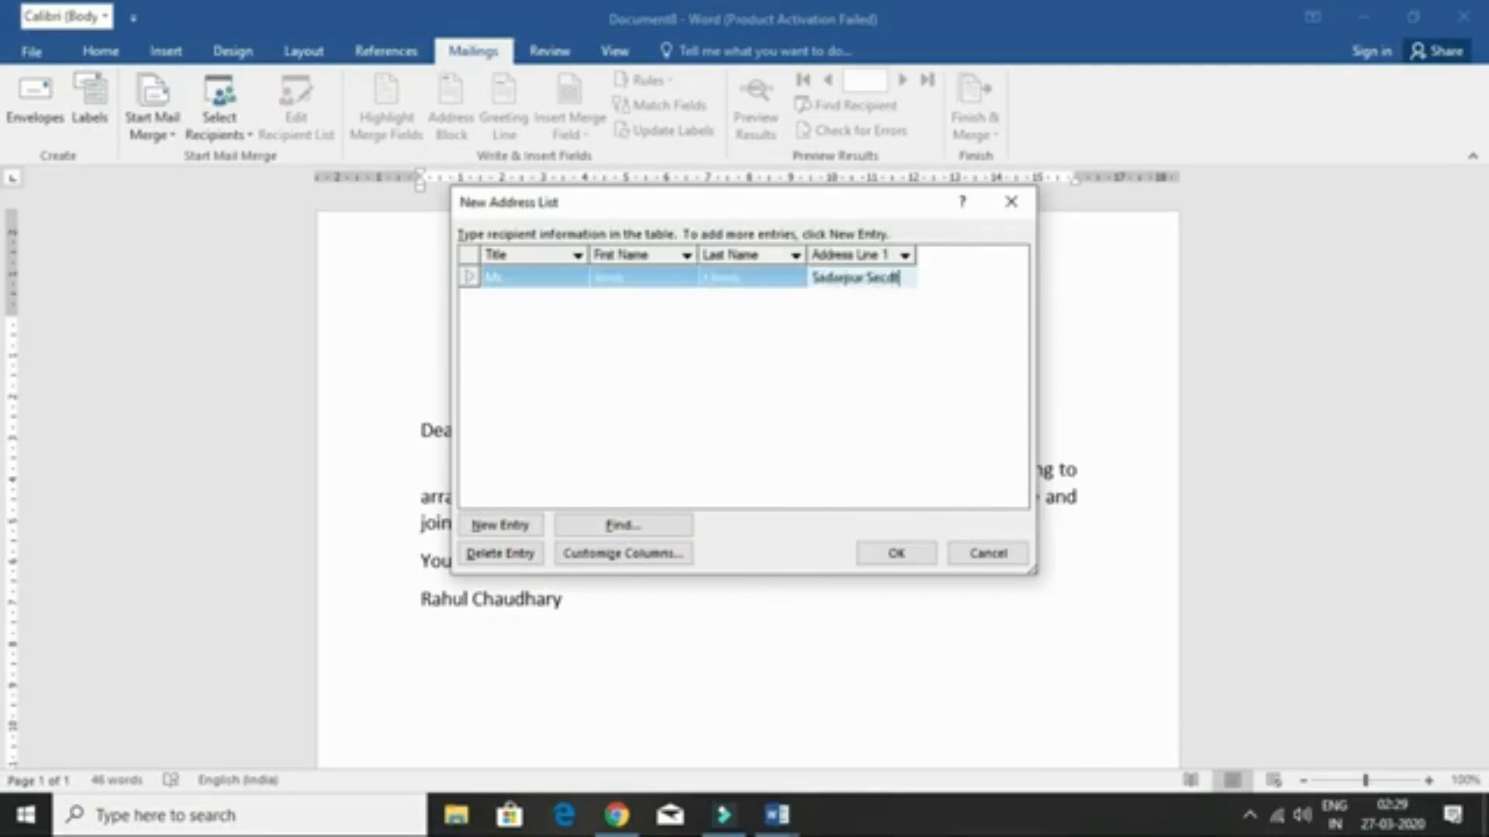
pyautogui.press('BackSpace')
pyautogui.write('tor')
pyautogui.write(' 45 Noida')
pyautogui.write(' , Utta')
pyautogui.write('rpradesh')
pyautogui.press('Tab')
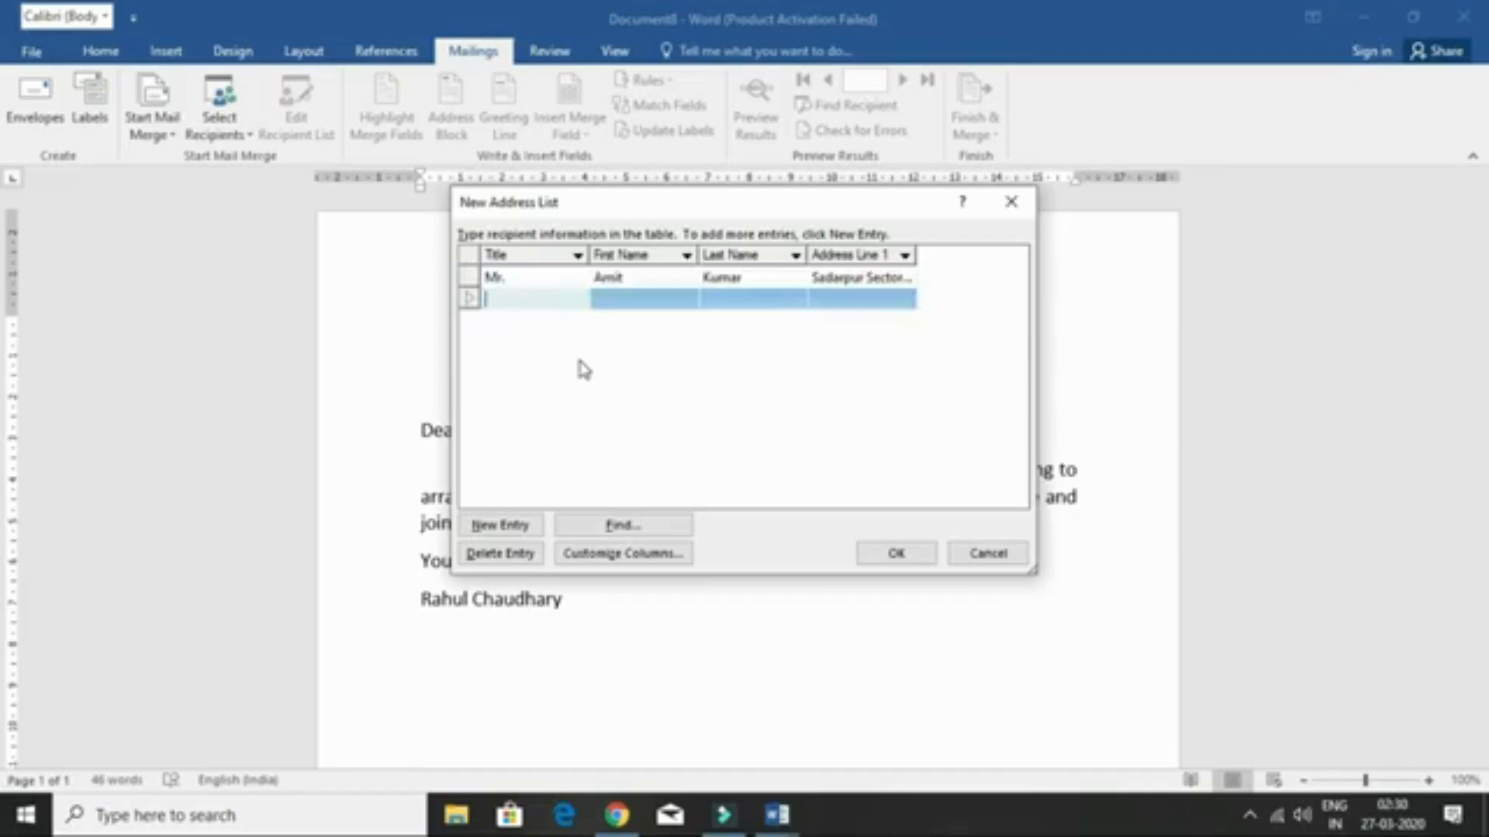
pyautogui.write('Mrs.')
pyautogui.press('Tab')
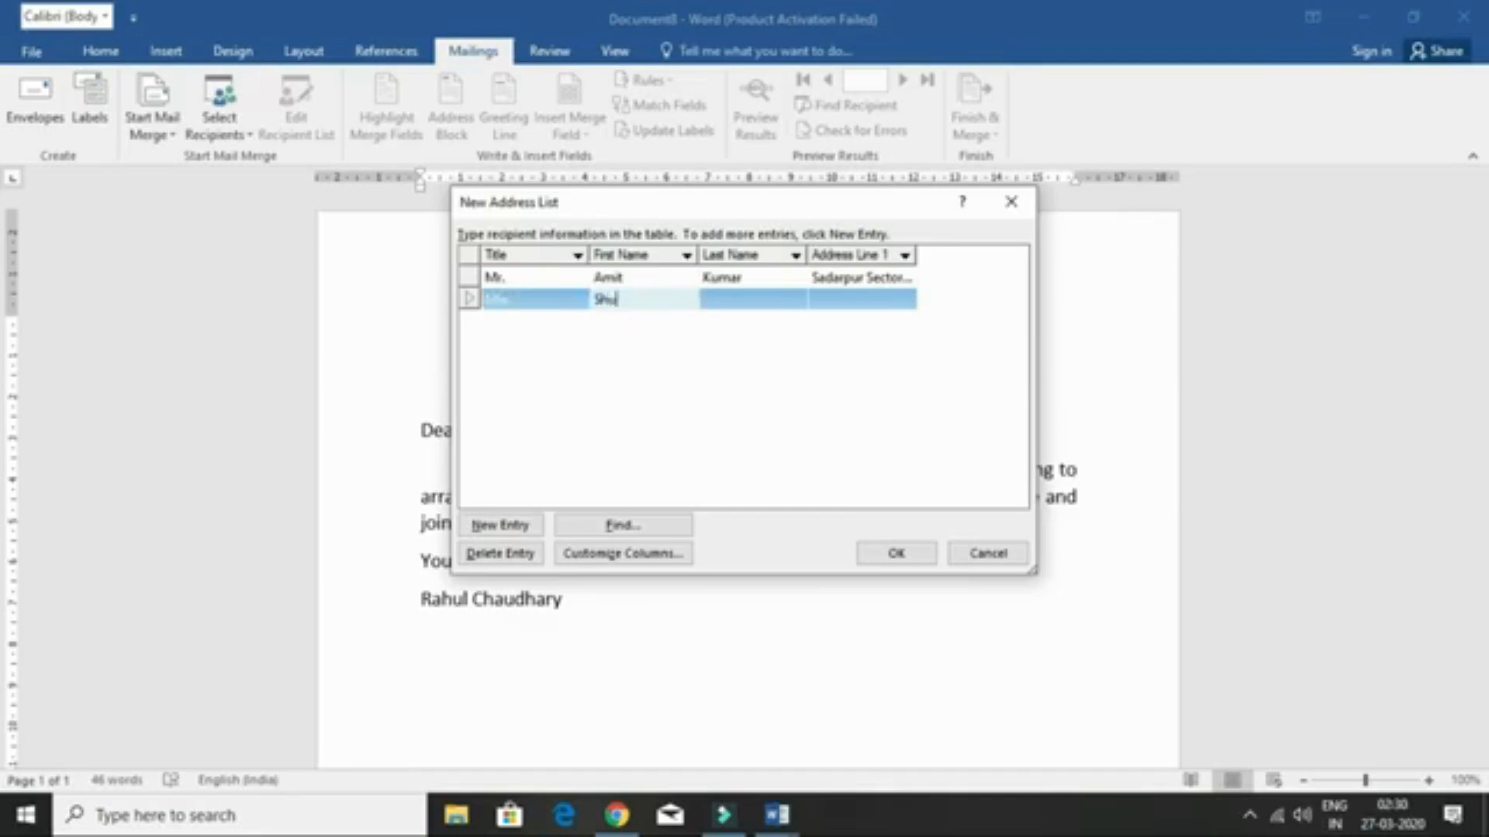
pyautogui.press('Tab')
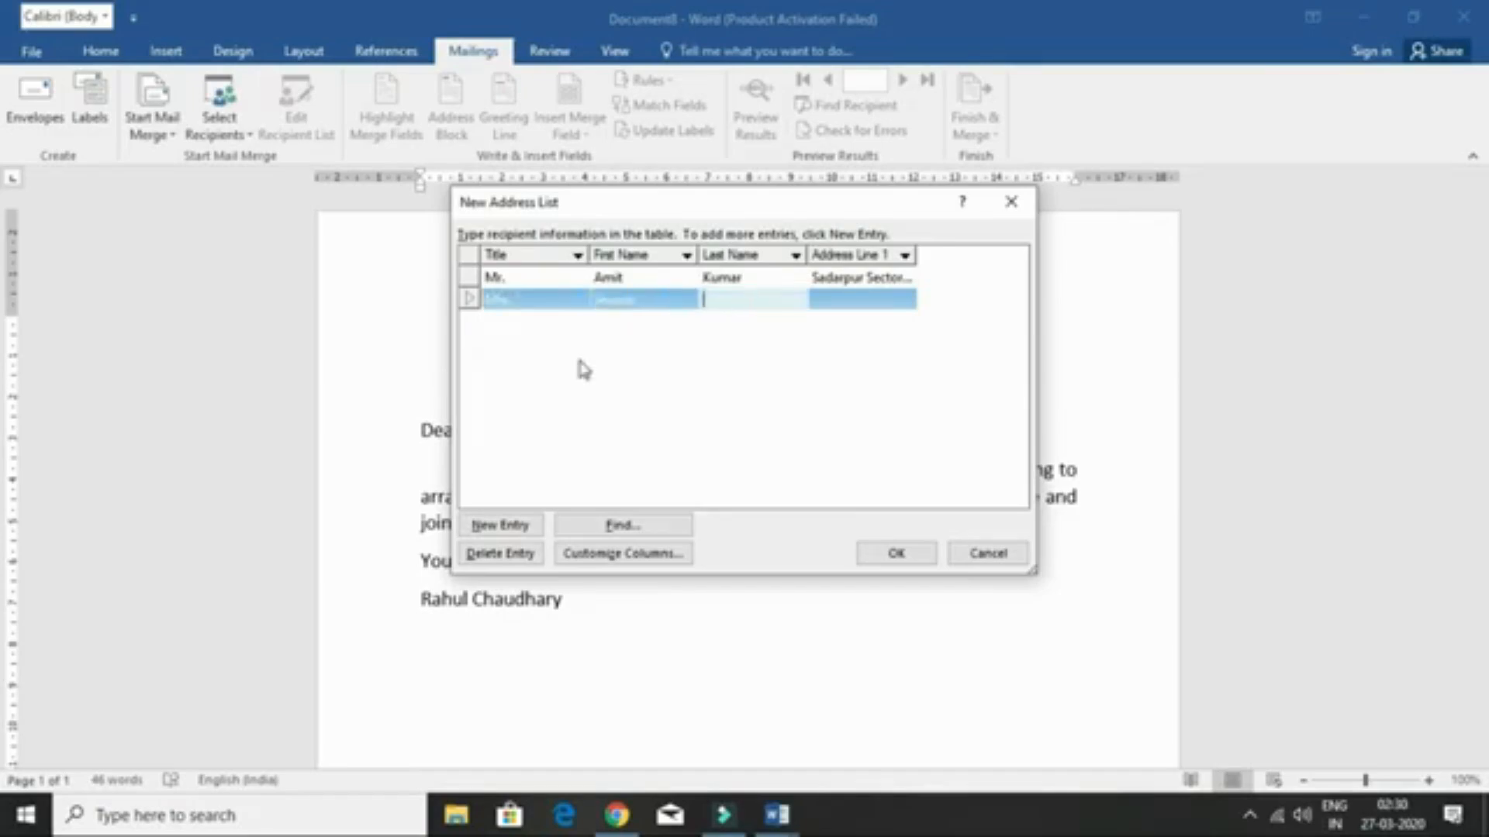
pyautogui.press('Tab')
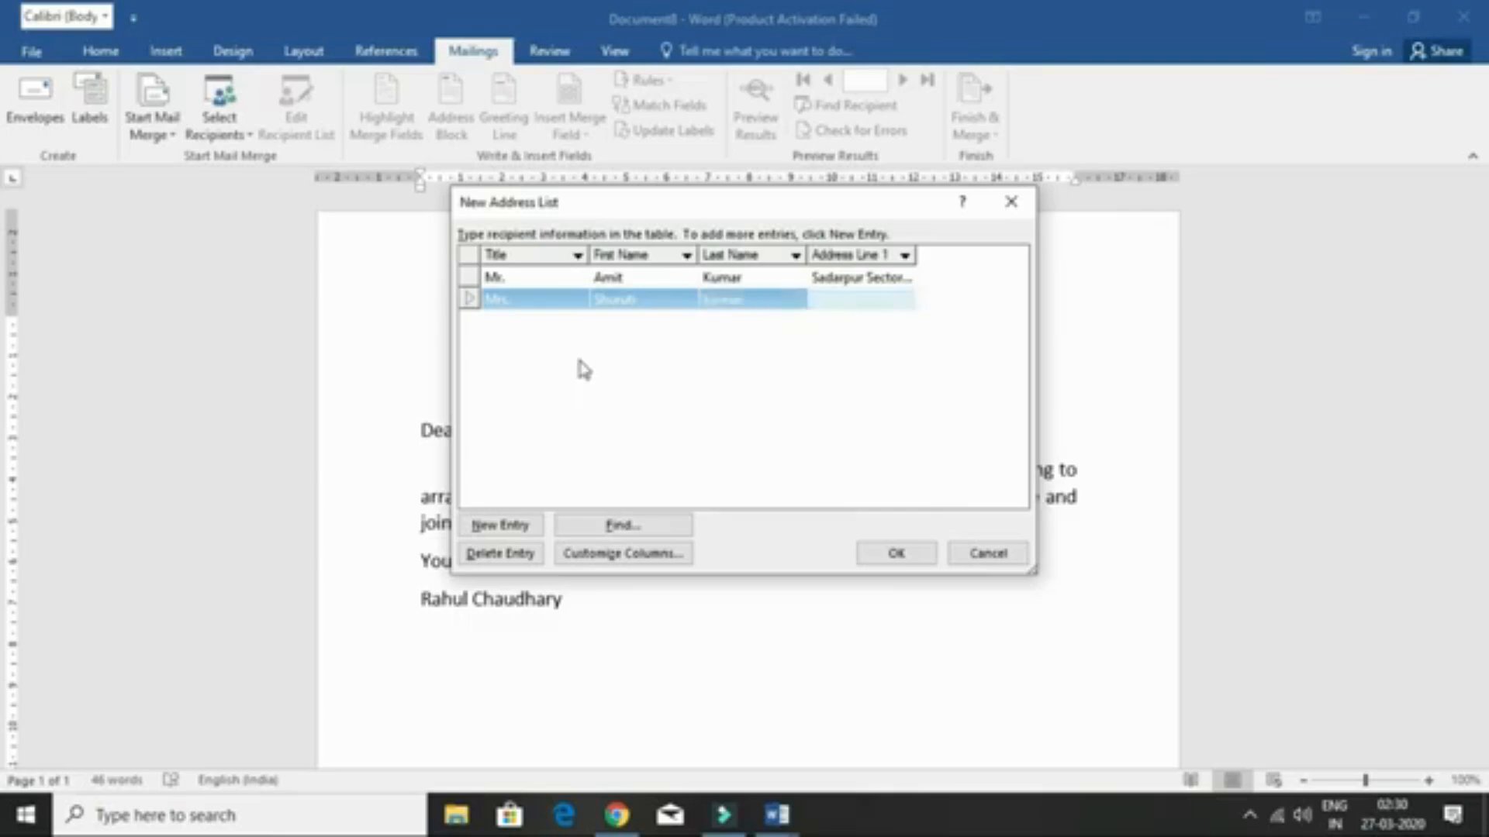
pyautogui.write('laxmi Nag')
pyautogui.write('ar')
pyautogui.write(' Delhi, ')
pyautogui.write('110092')
# - Add the third and fourth recipients, both titled Mr., with their first name, last name and address
pyautogui.hotkey('alt', 'n')
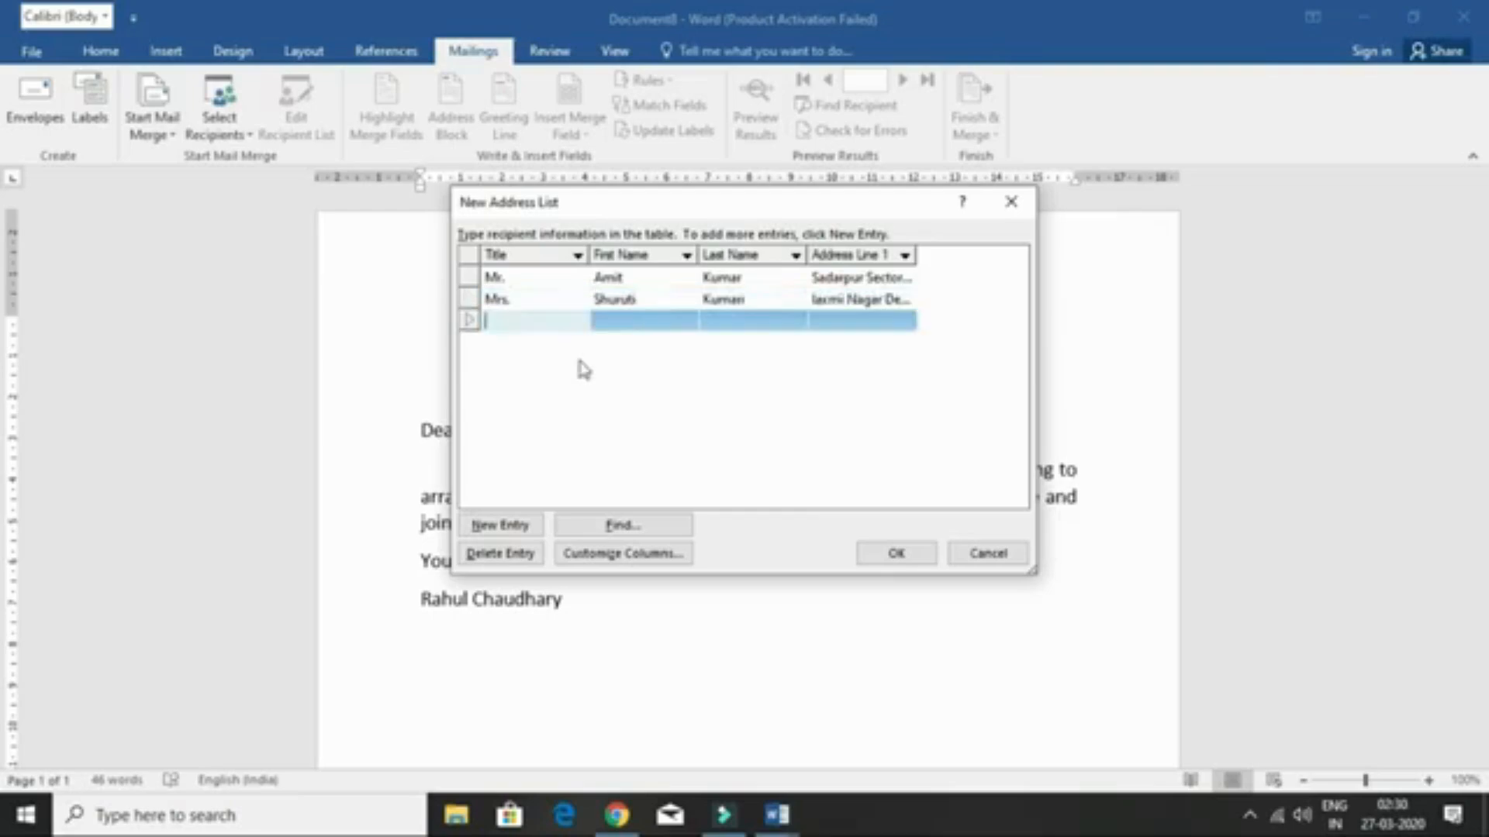
pyautogui.write('Mr.')
pyautogui.press('Tab')
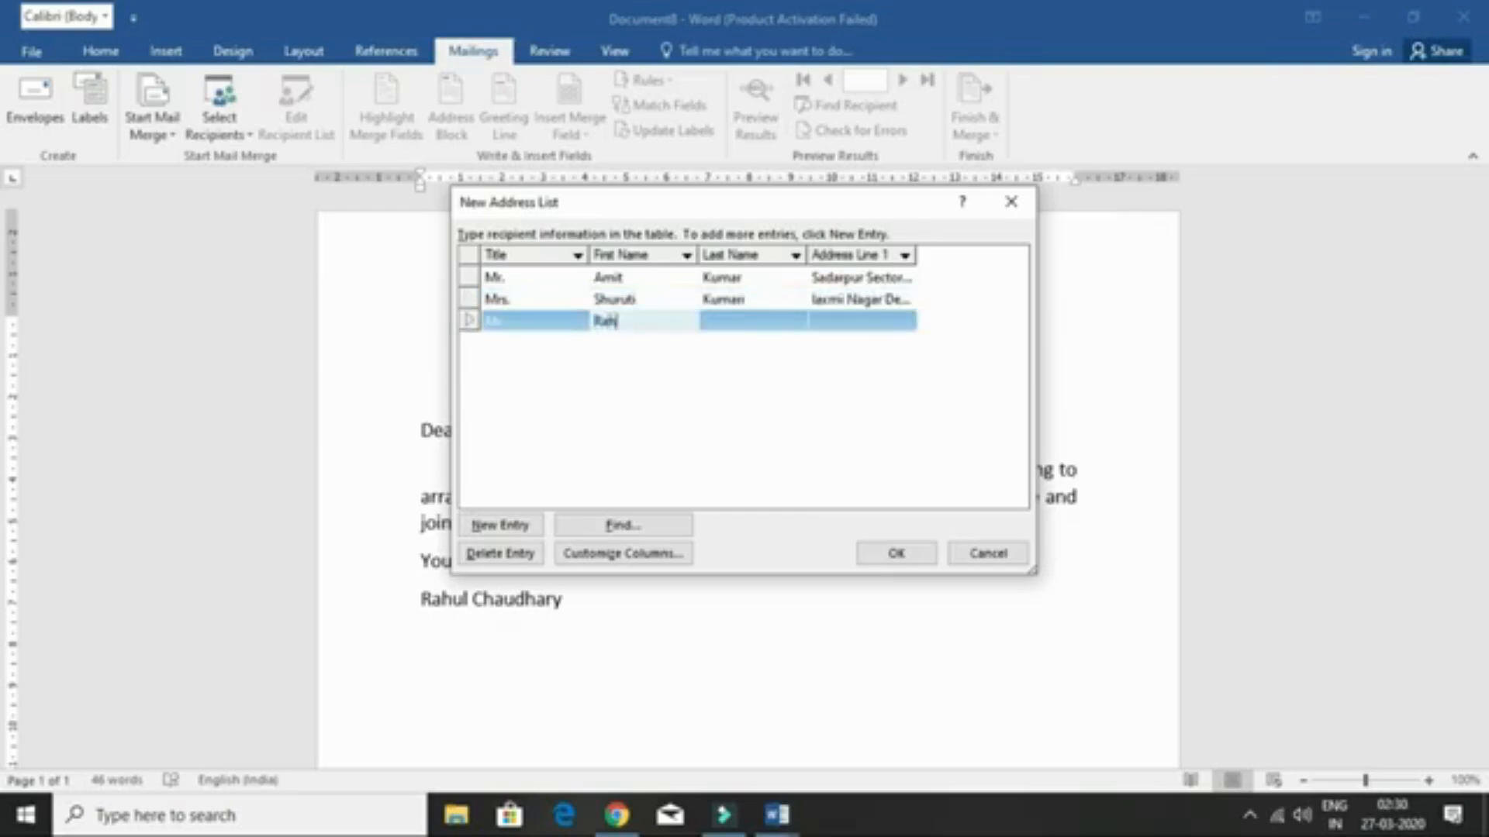
pyautogui.press('Tab')
pyautogui.press('Tab')
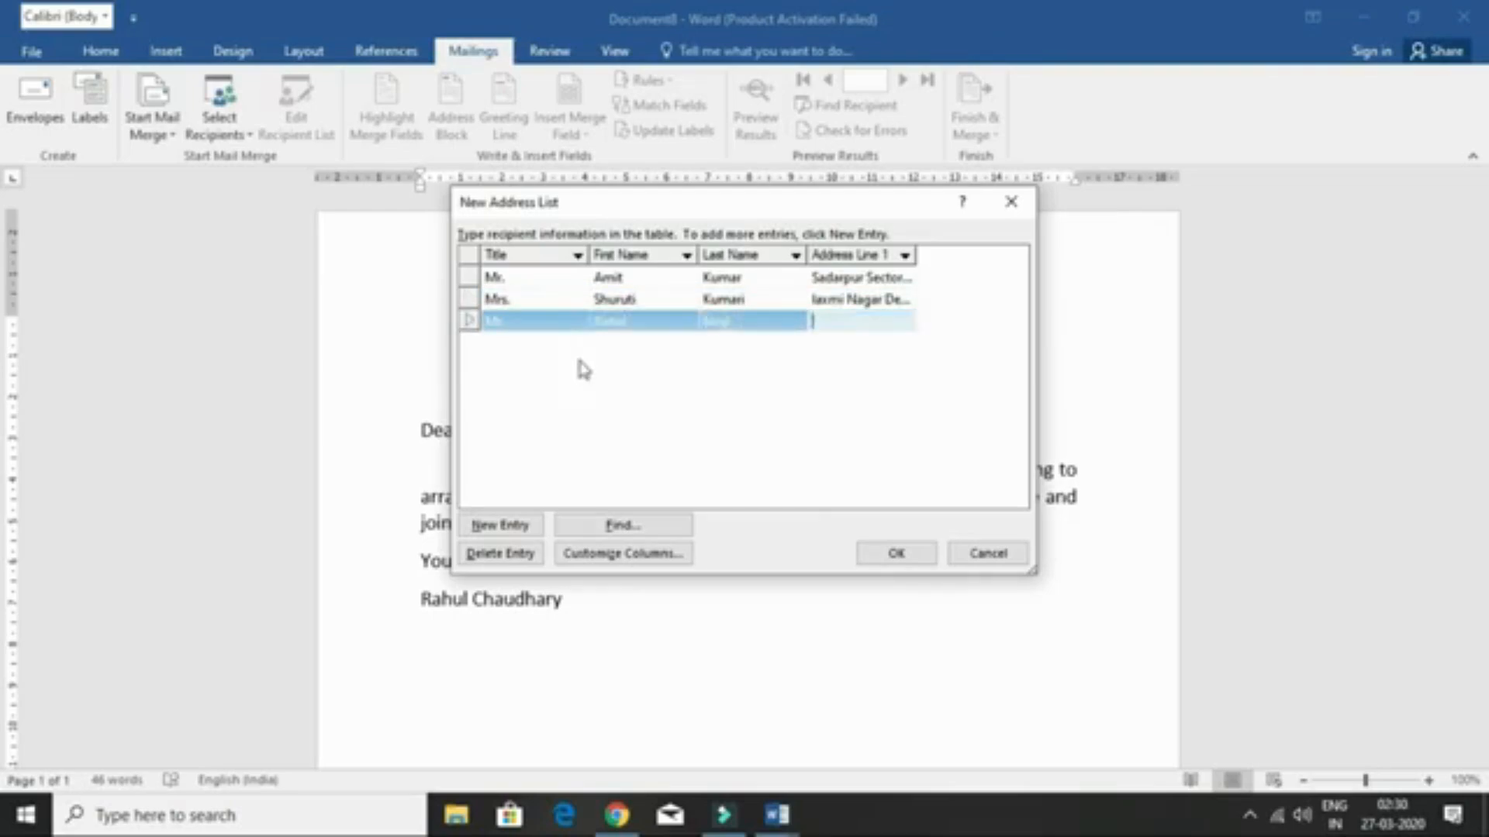
pyautogui.write('Chhalera, sector')
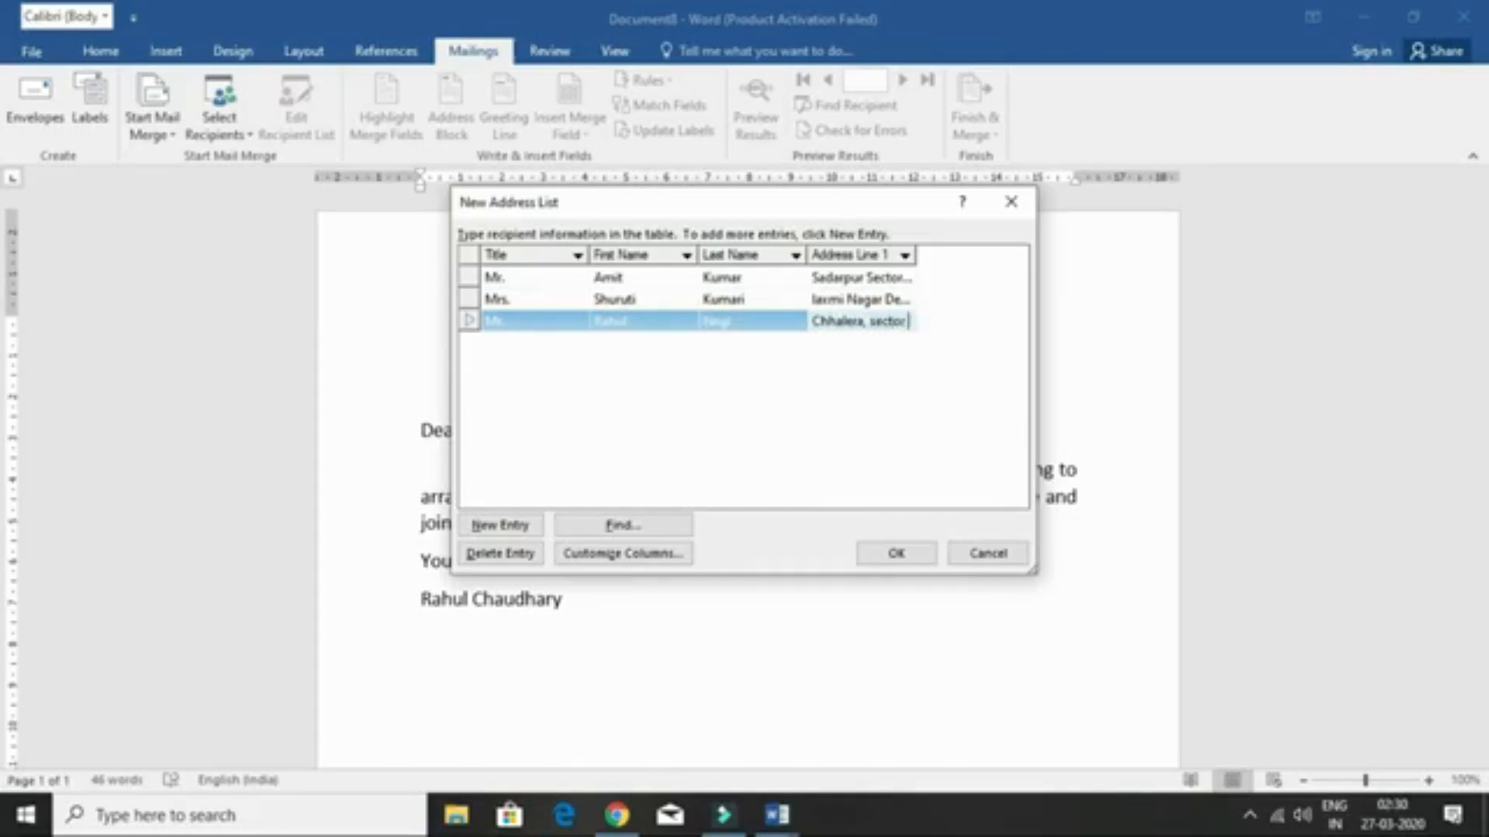
pyautogui.write(' 45 noida u')
pyautogui.write('ttar pradesh')
pyautogui.press('Tab')
pyautogui.write('Mr.')
pyautogui.press('Tab')
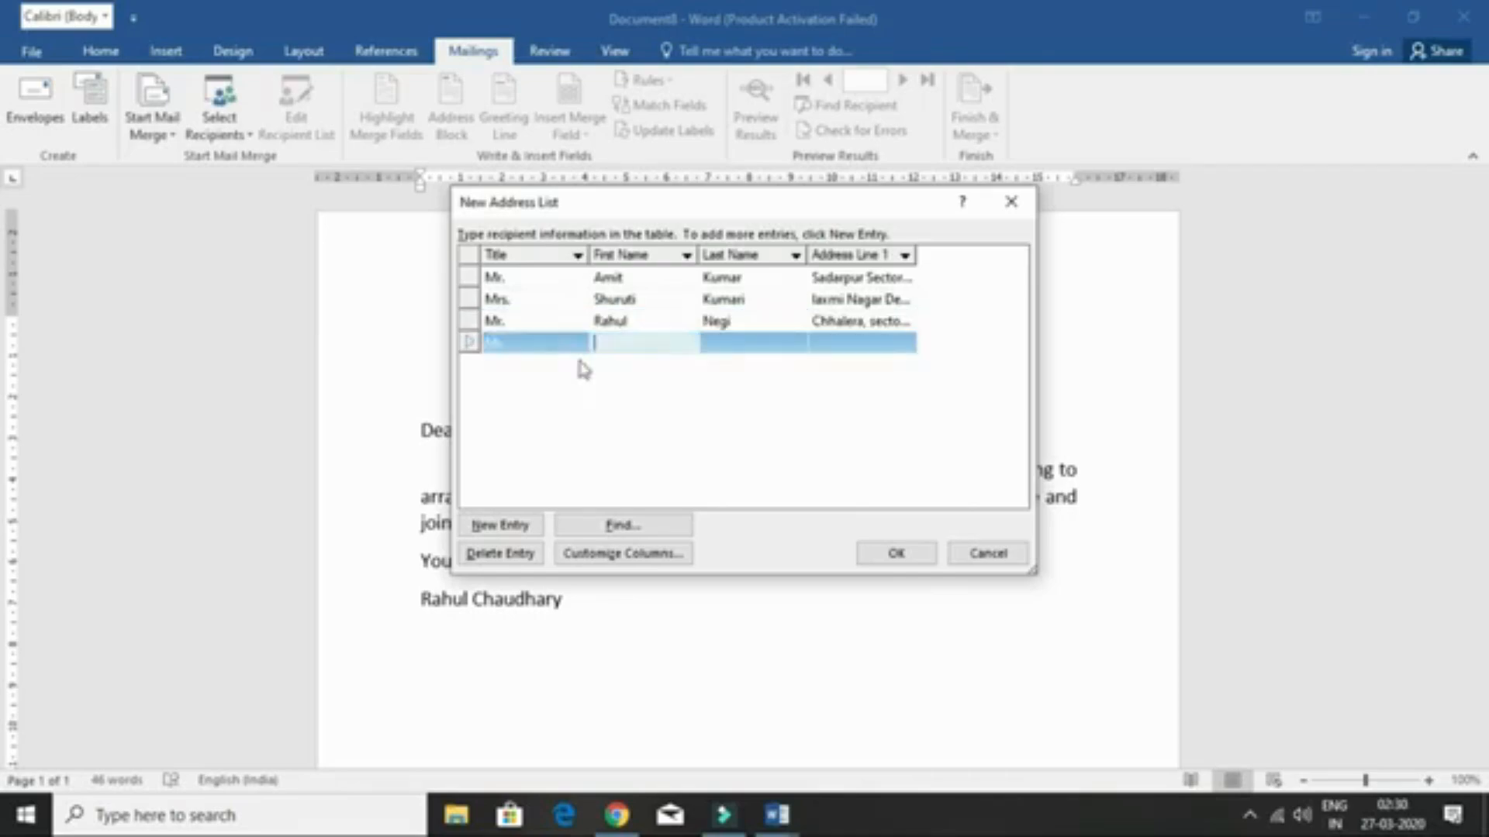
pyautogui.press('Tab')
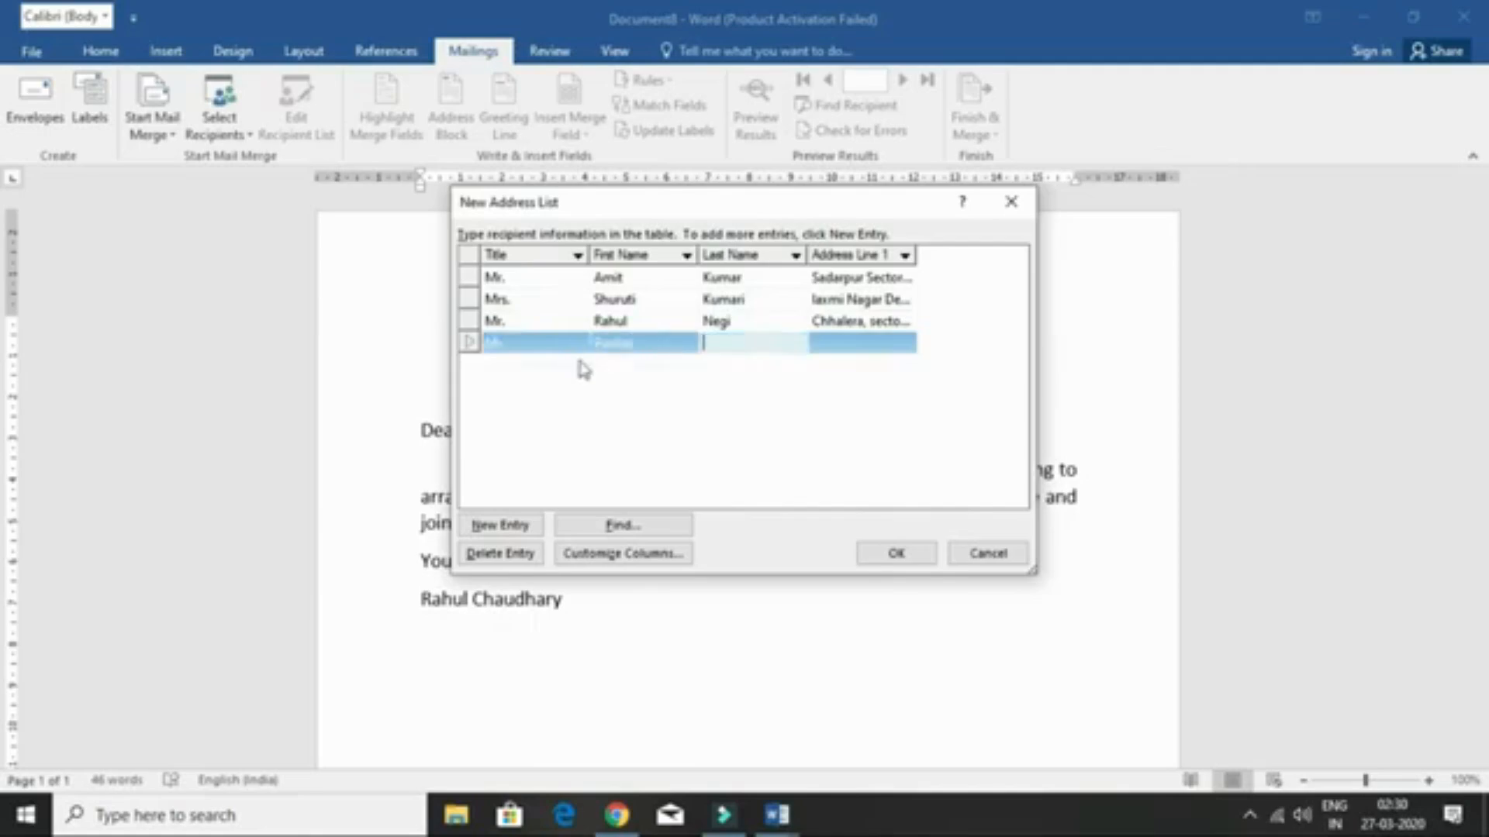
pyautogui.press('Tab')
pyautogui.write('S')
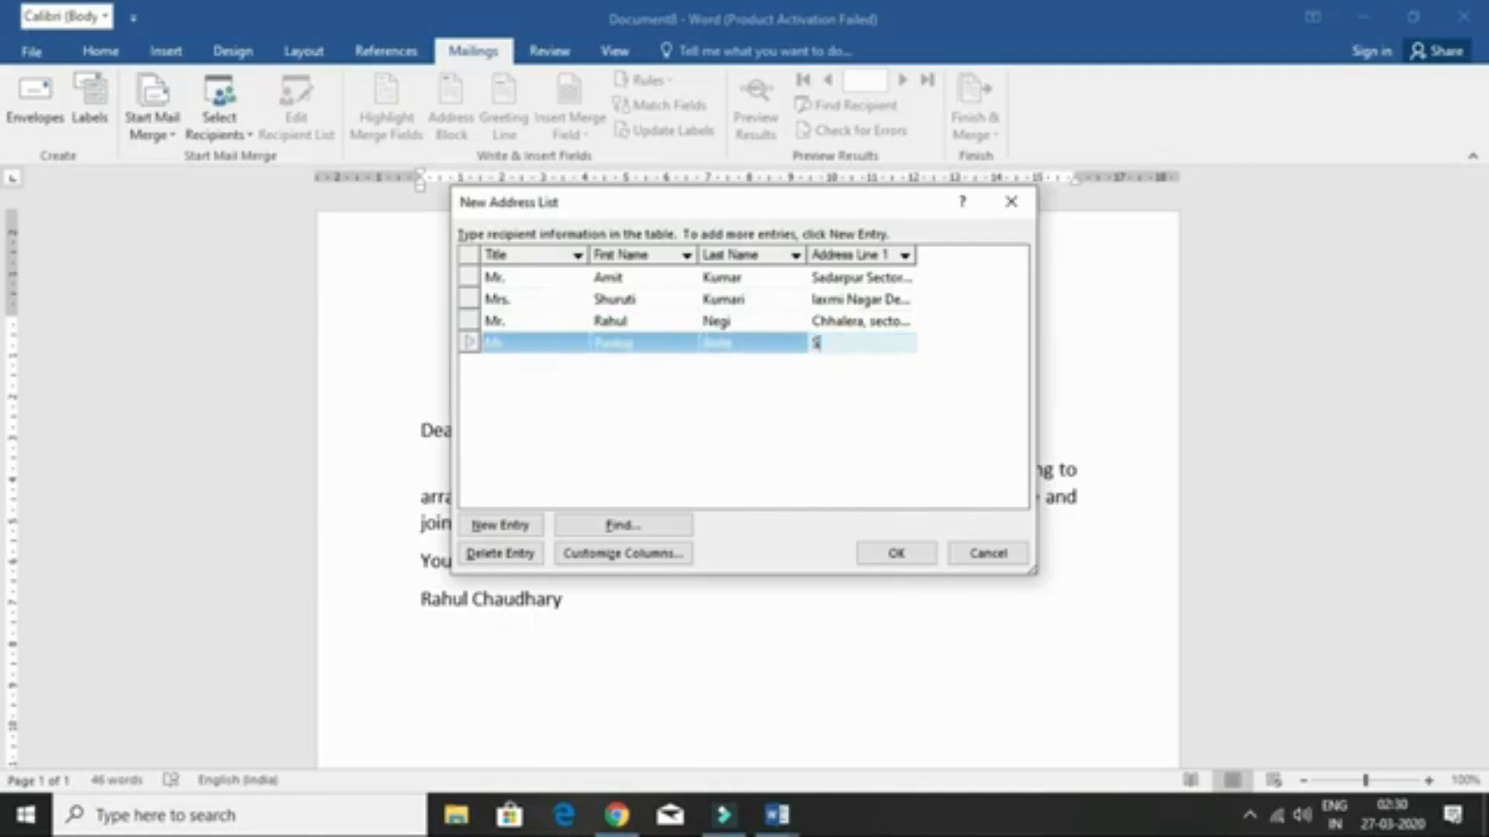
pyautogui.write('adarpur Sector 45, NOida')
pyautogui.press('BackSpace')
pyautogui.press('BackSpace')
pyautogui.press('BackSpace')
pyautogui.press('BackSpace')
pyautogui.write('oida, Uttarpradesh')
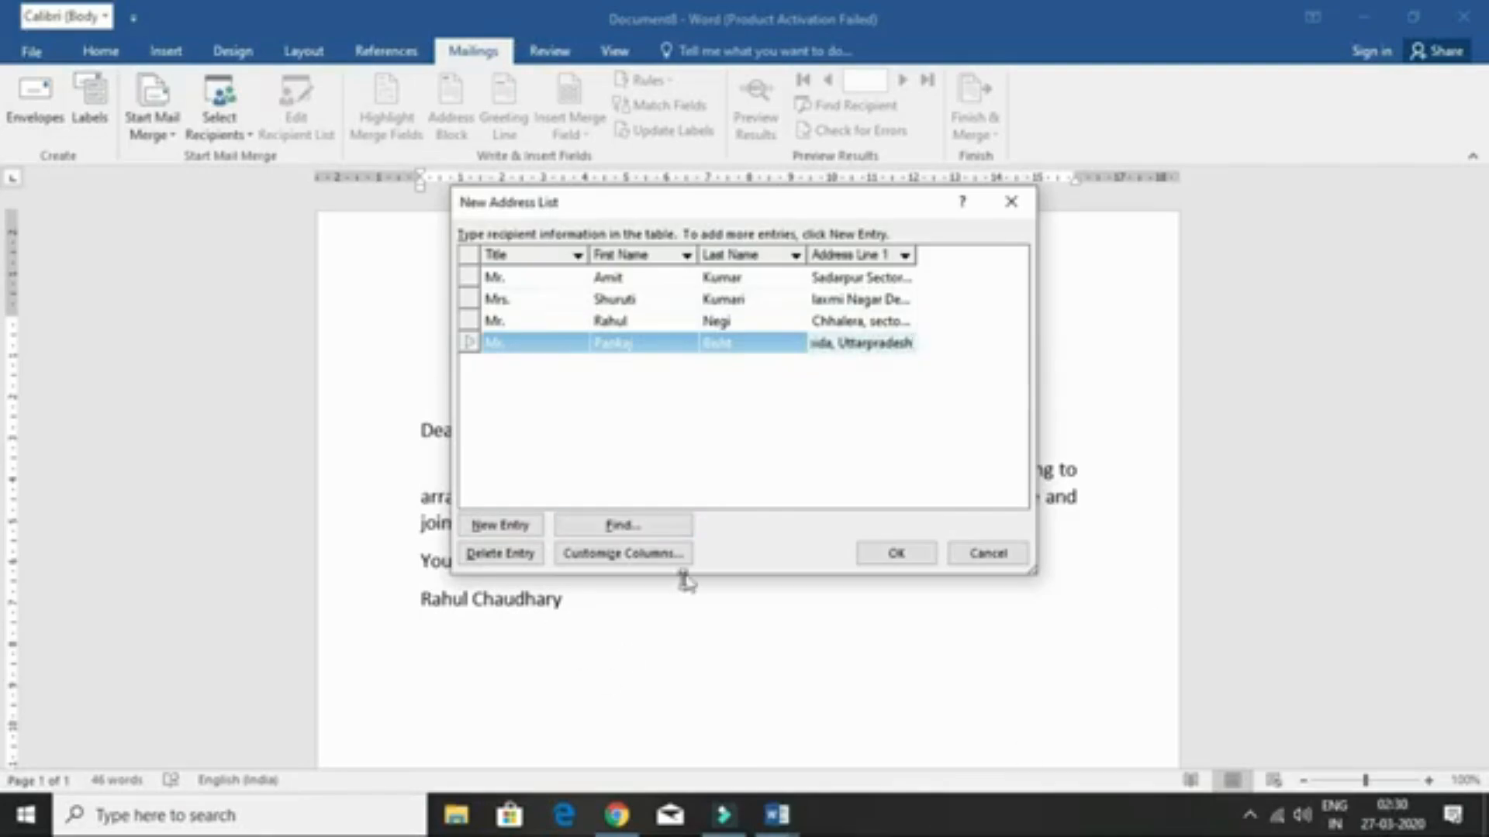
# - Finish the address list and save it to My Data Sources as 'ahul'
pyautogui.click(896, 552)
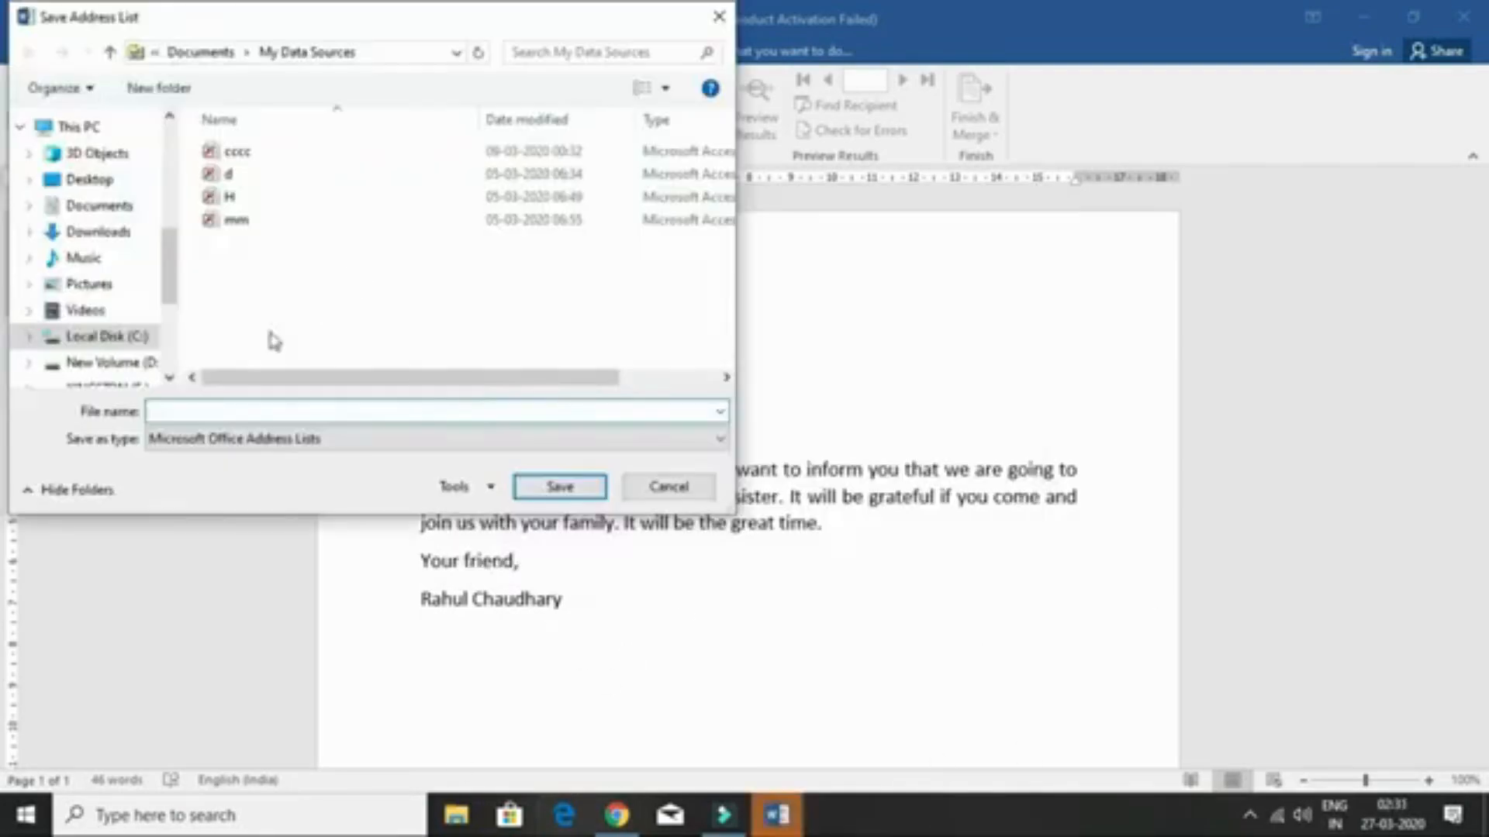
pyautogui.click(204, 409)
pyautogui.write('ahul')
pyautogui.click(545, 489)
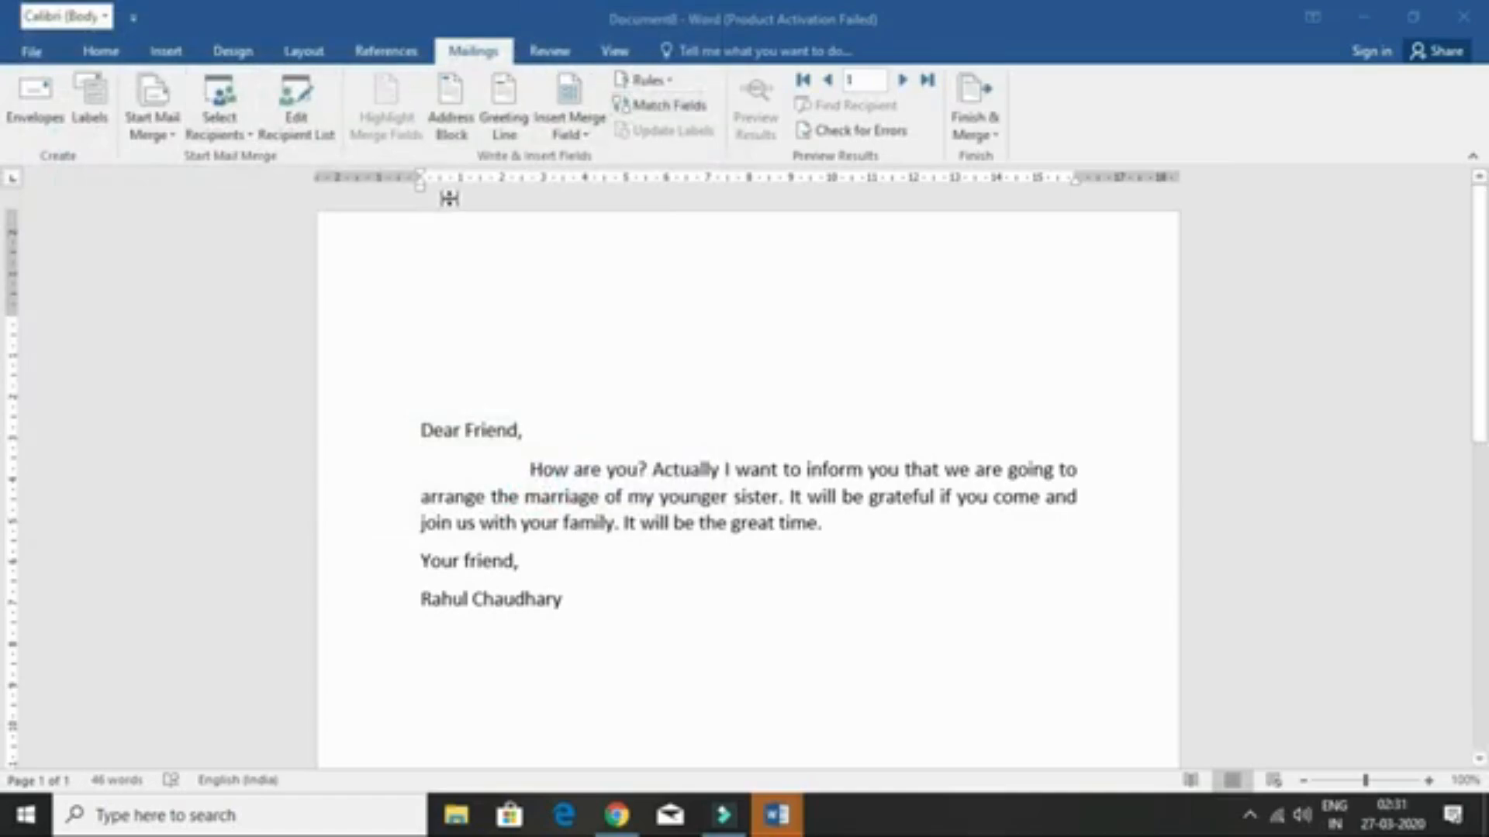
pyautogui.click(281, 132)
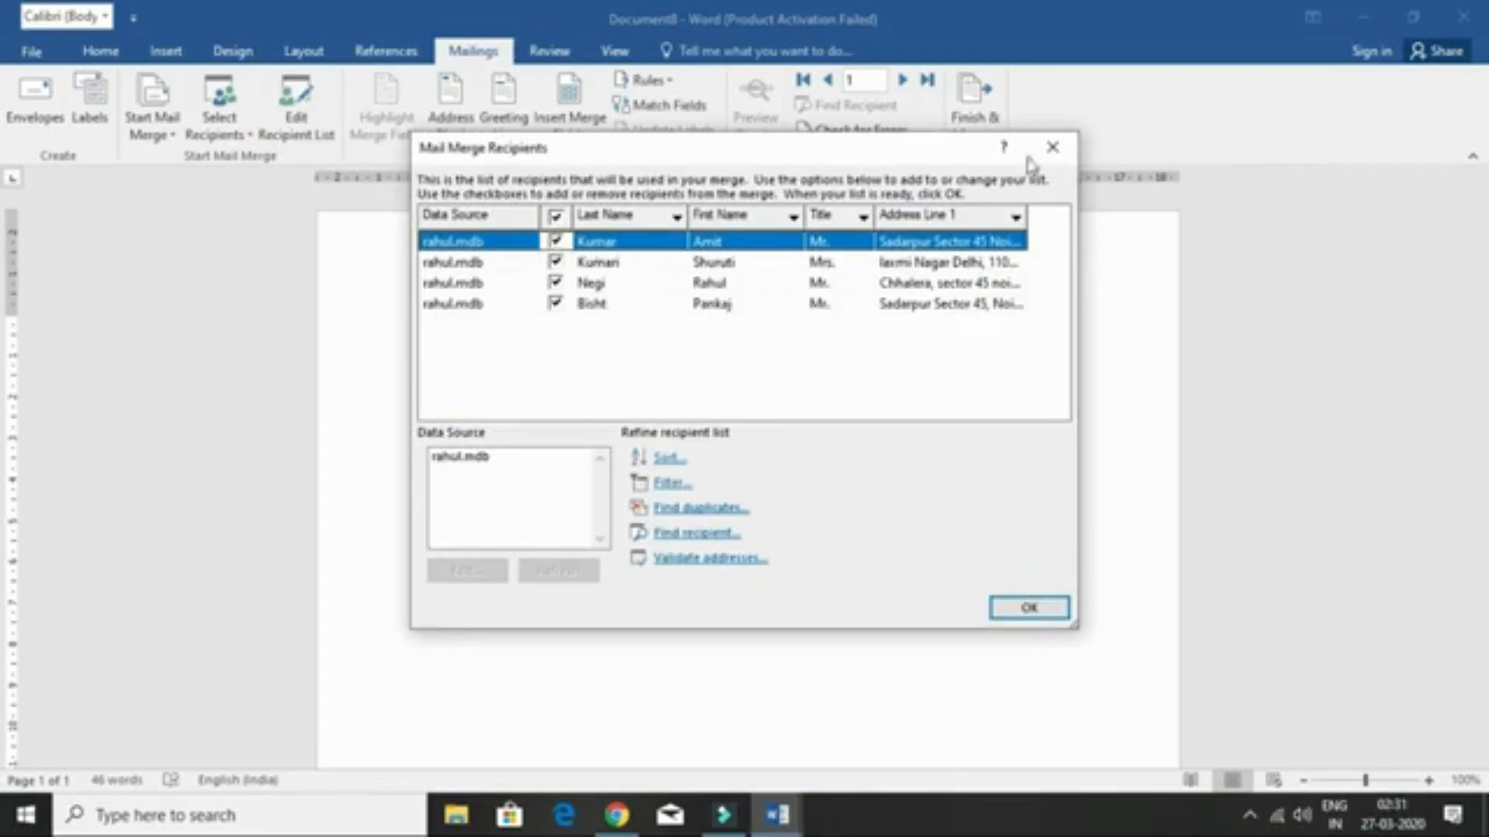
pyautogui.click(1052, 147)
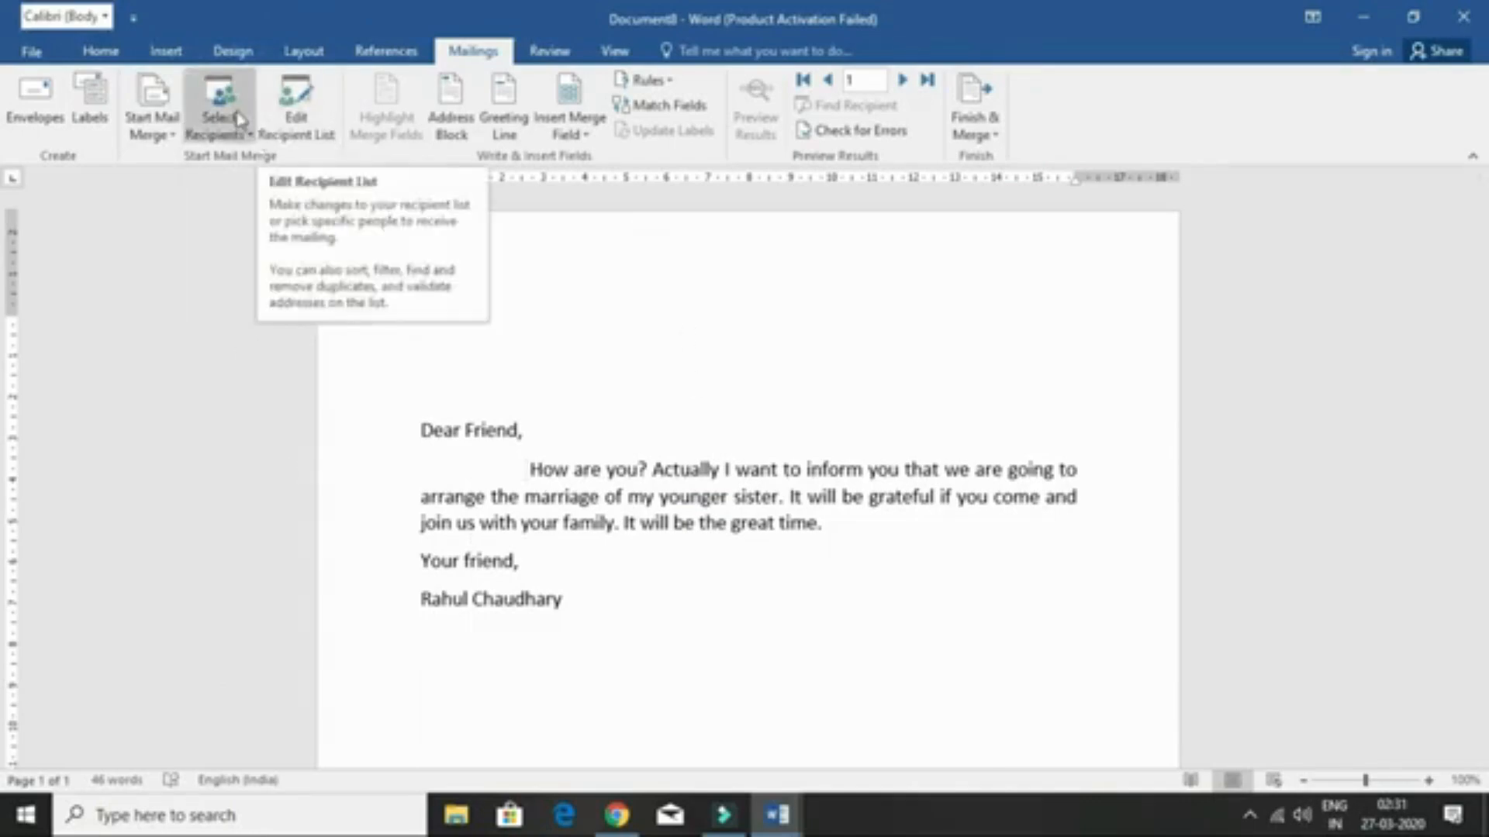
pyautogui.click(421, 294)
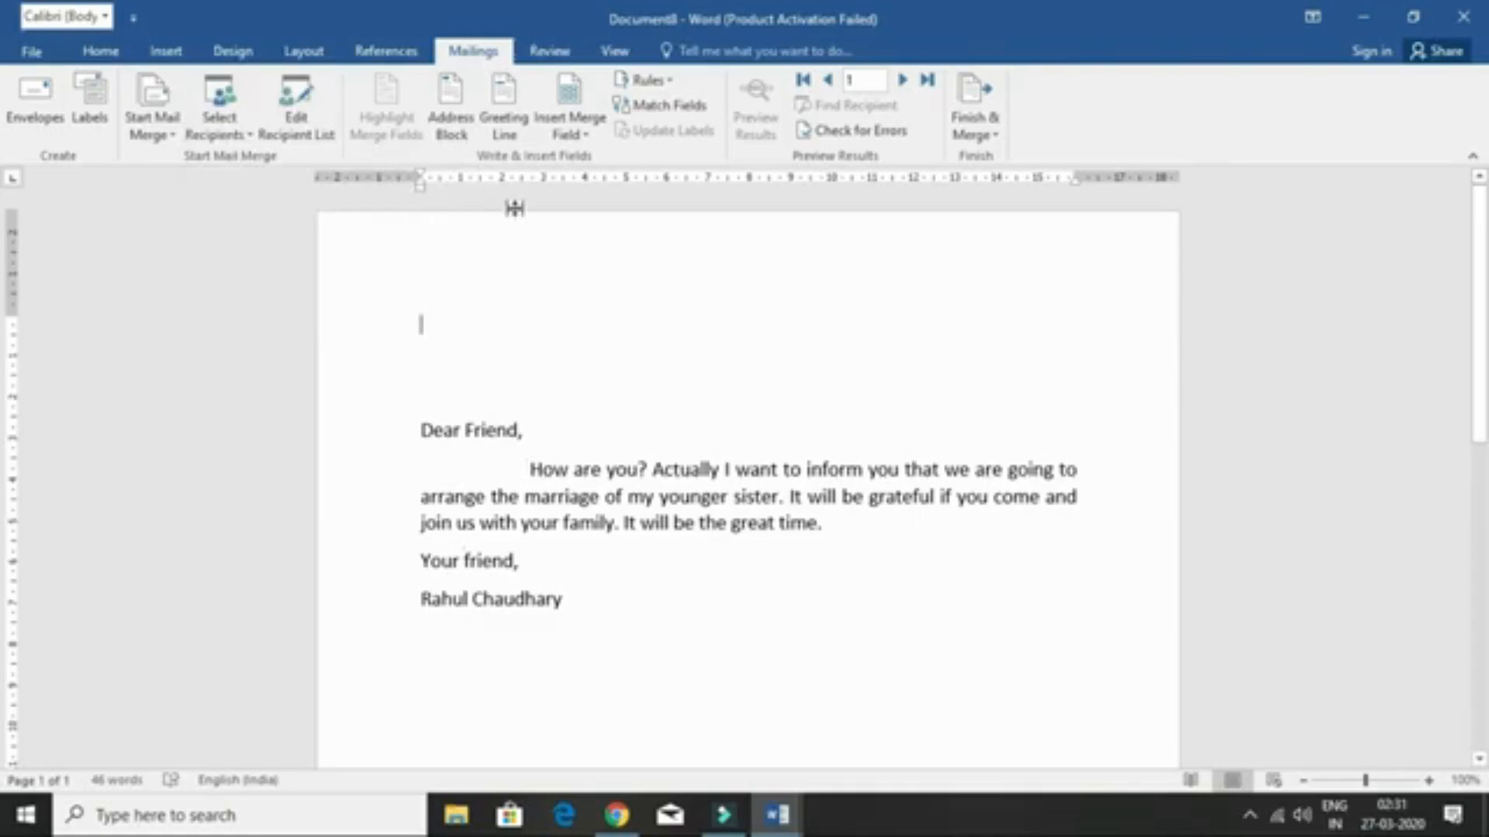
# - Insert the Title, First_Name, Last_Name and Address_Line_1 merge fields at the top of the letter
pyautogui.click(571, 134)
pyautogui.click(585, 155)
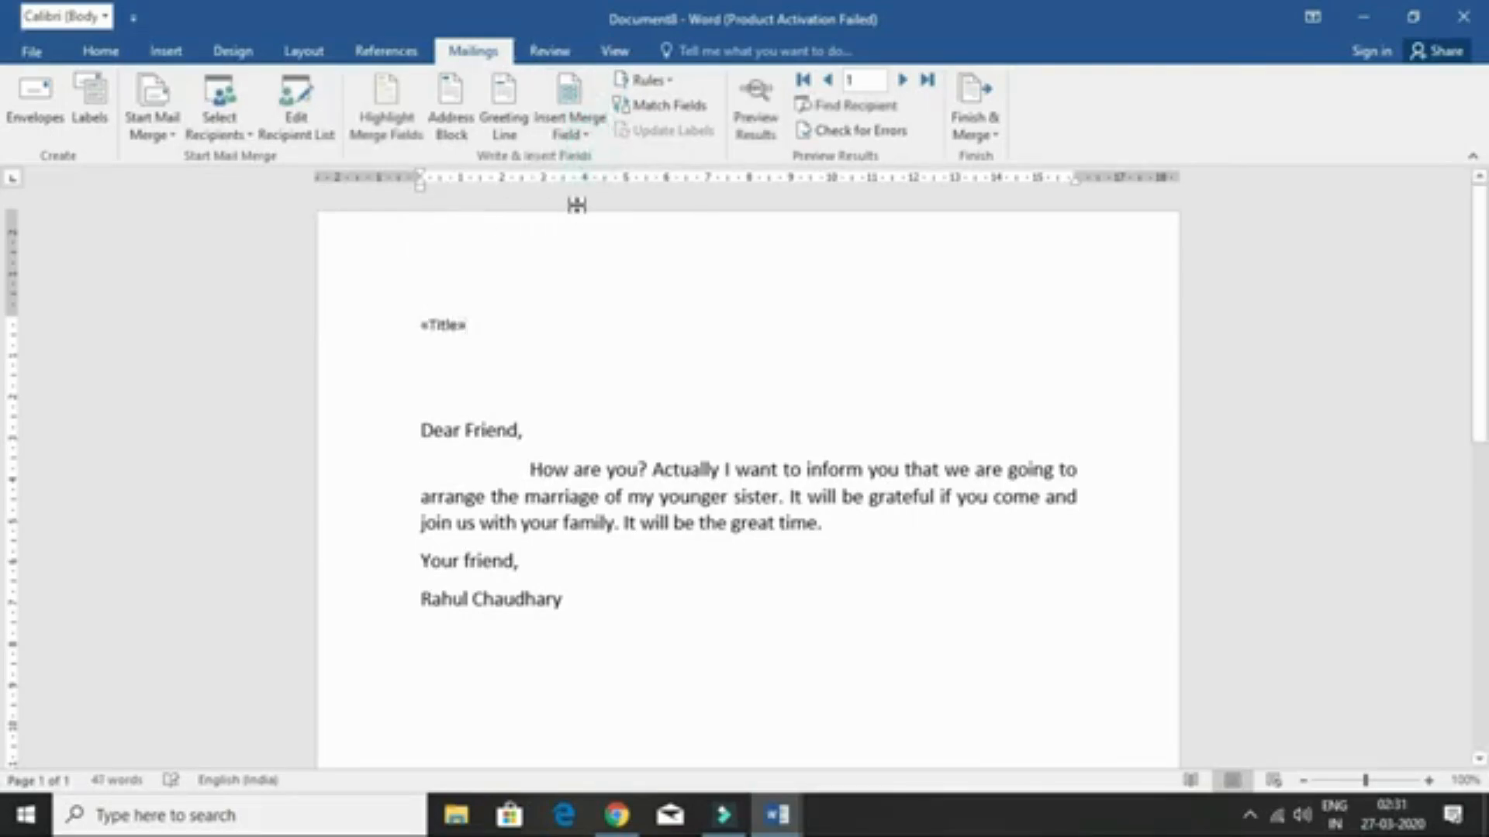
pyautogui.click(591, 140)
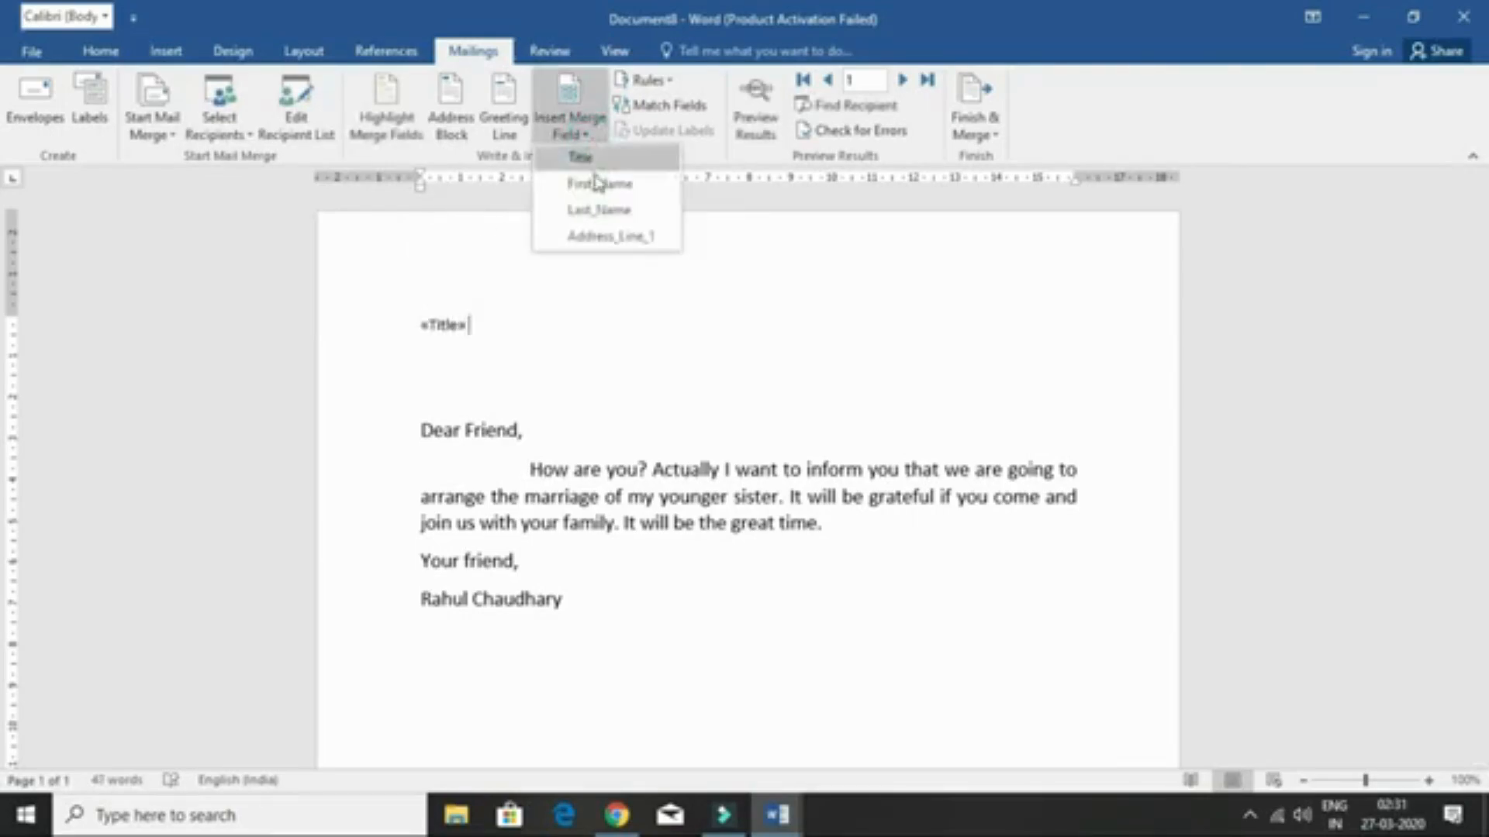
pyautogui.click(596, 181)
pyautogui.click(599, 147)
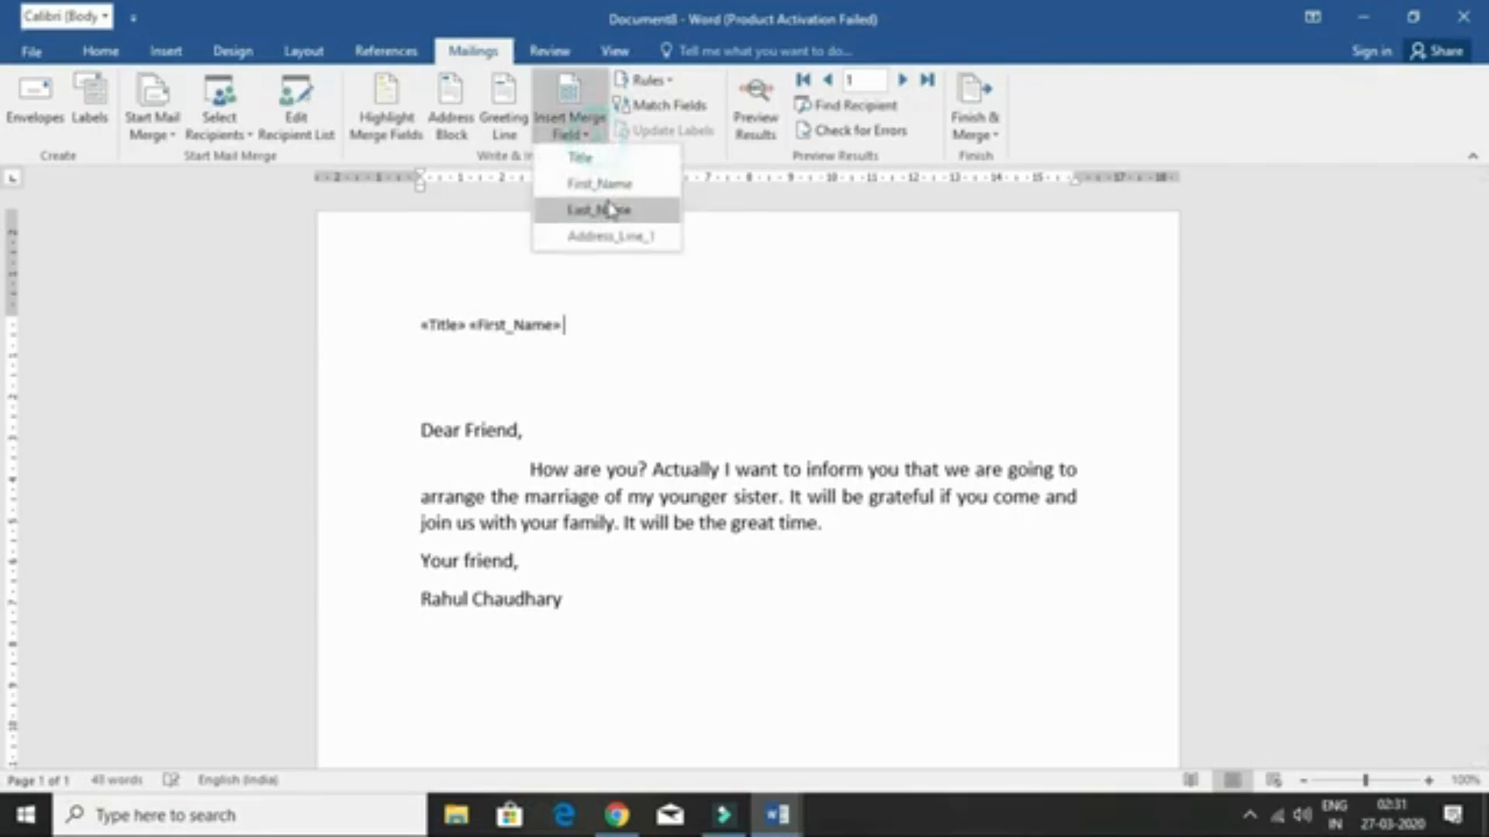
pyautogui.click(608, 206)
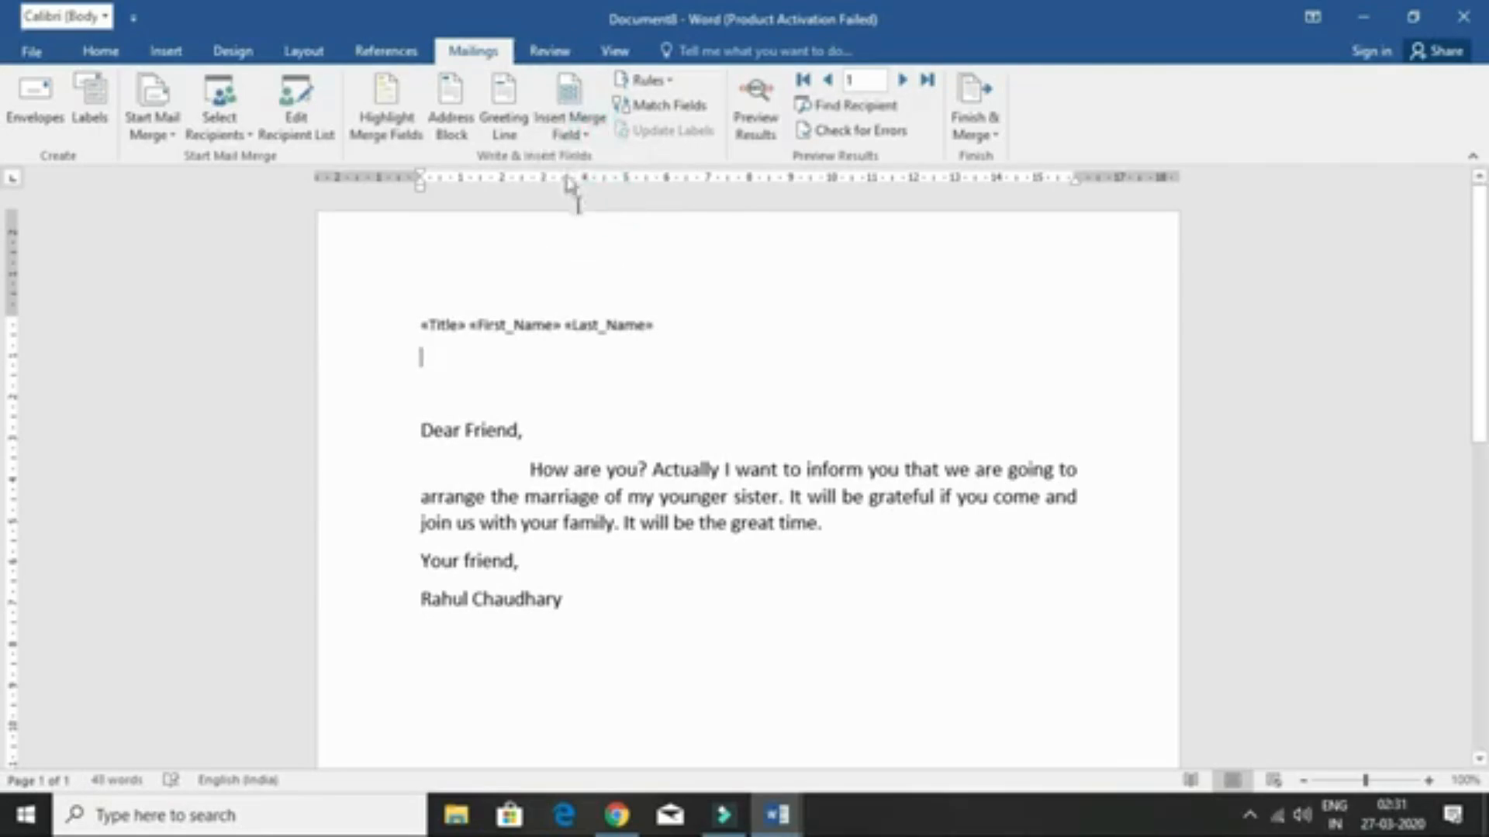
pyautogui.click(574, 138)
pyautogui.click(583, 237)
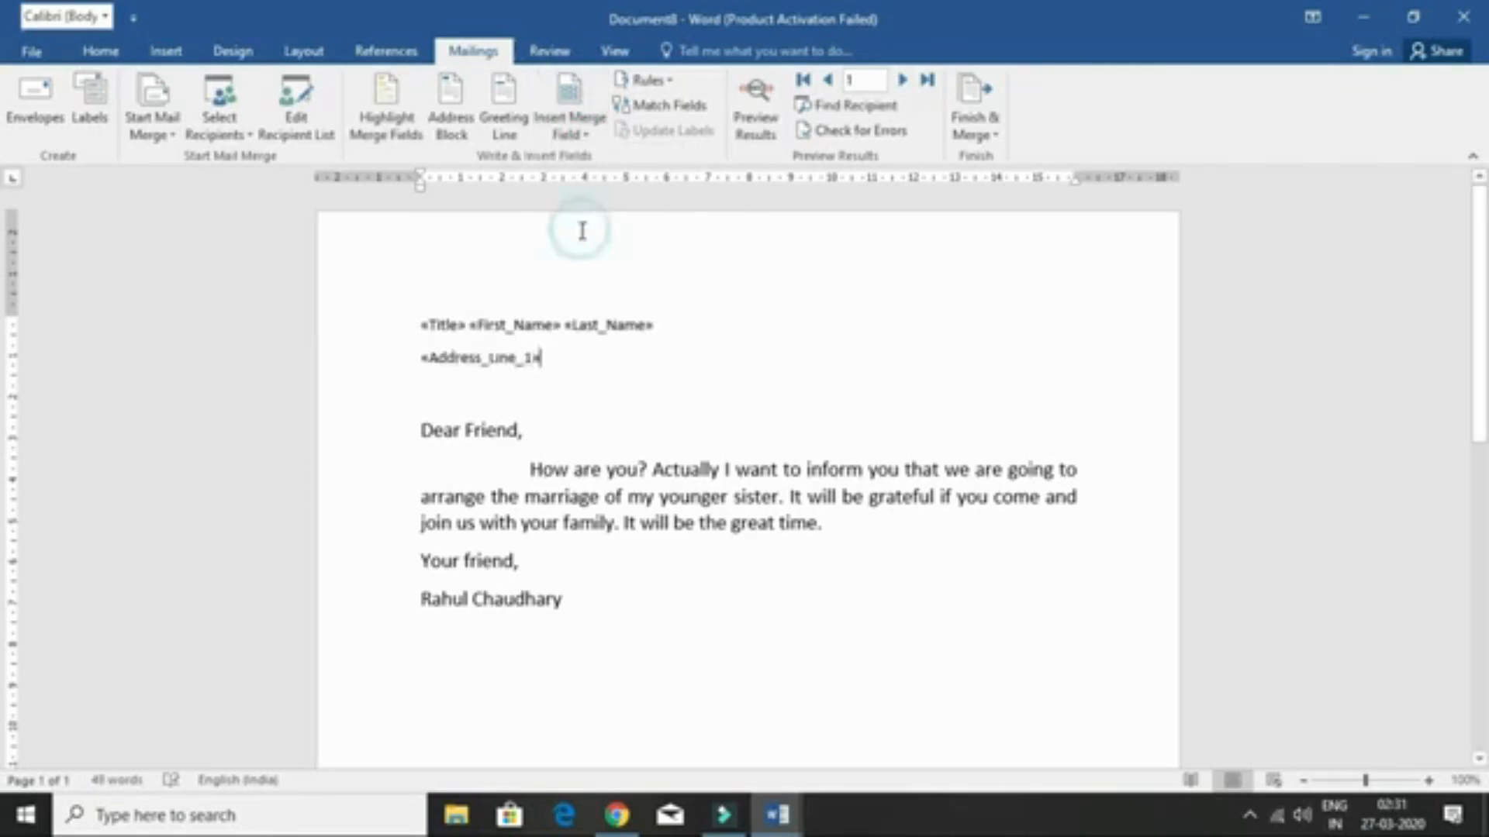
# - Replace the 'Dear Friend,' line with a personalised Greeting Line field
pyautogui.click(537, 432)
pyautogui.click(393, 431)
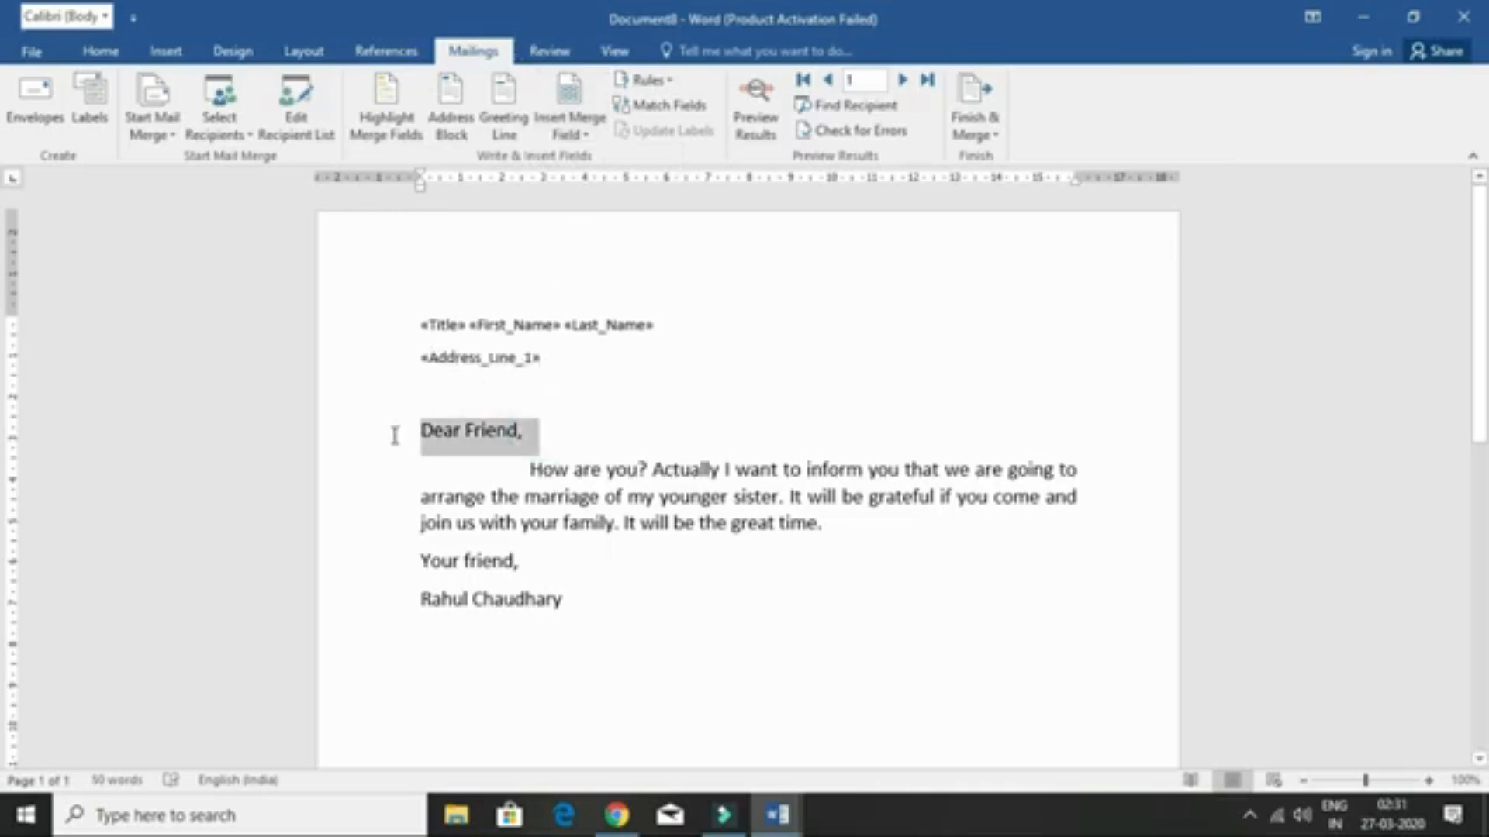
pyautogui.press('Delete')
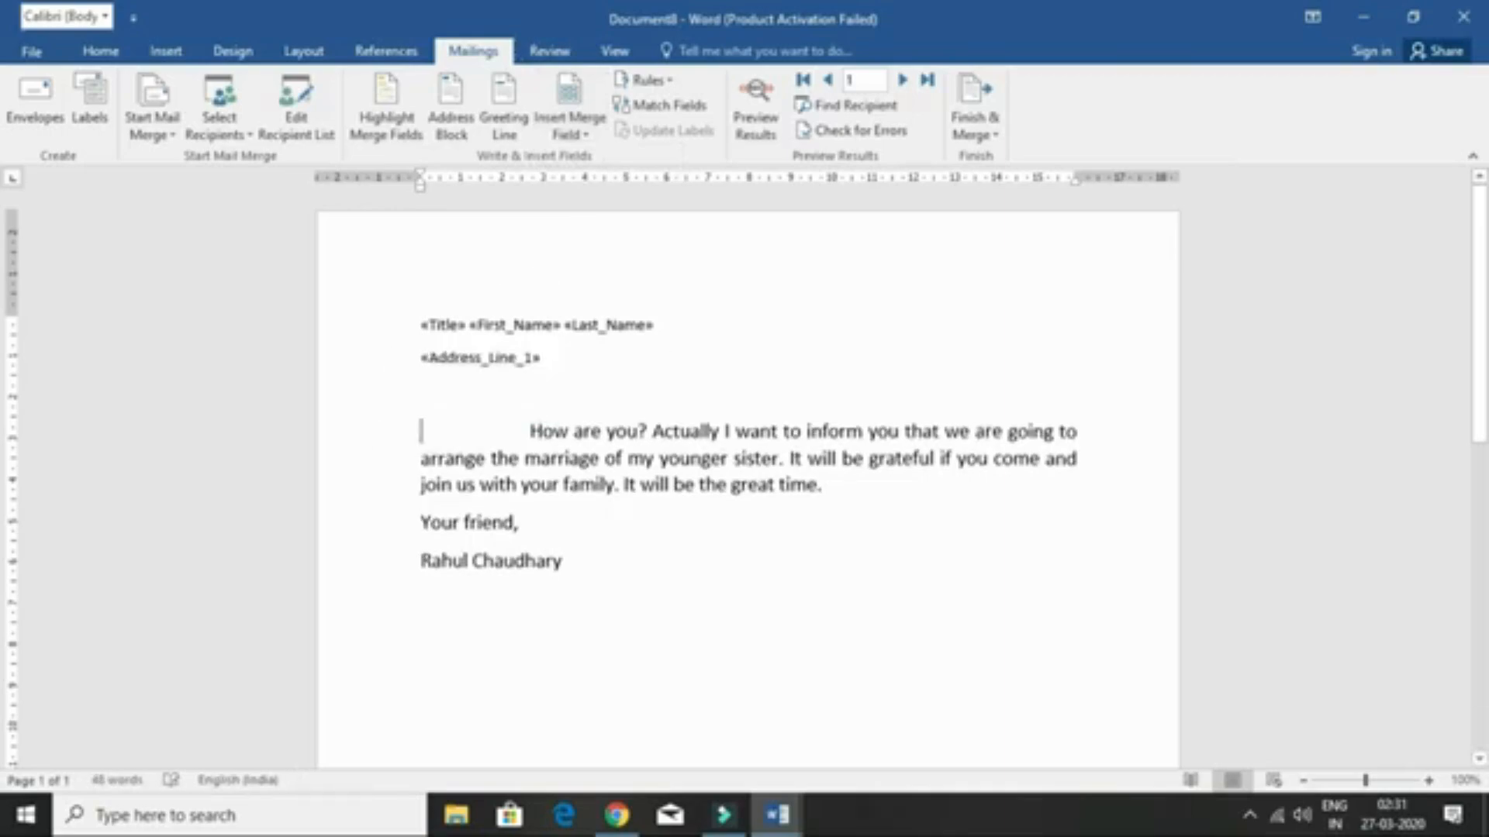
pyautogui.press('Return')
pyautogui.press('Up')
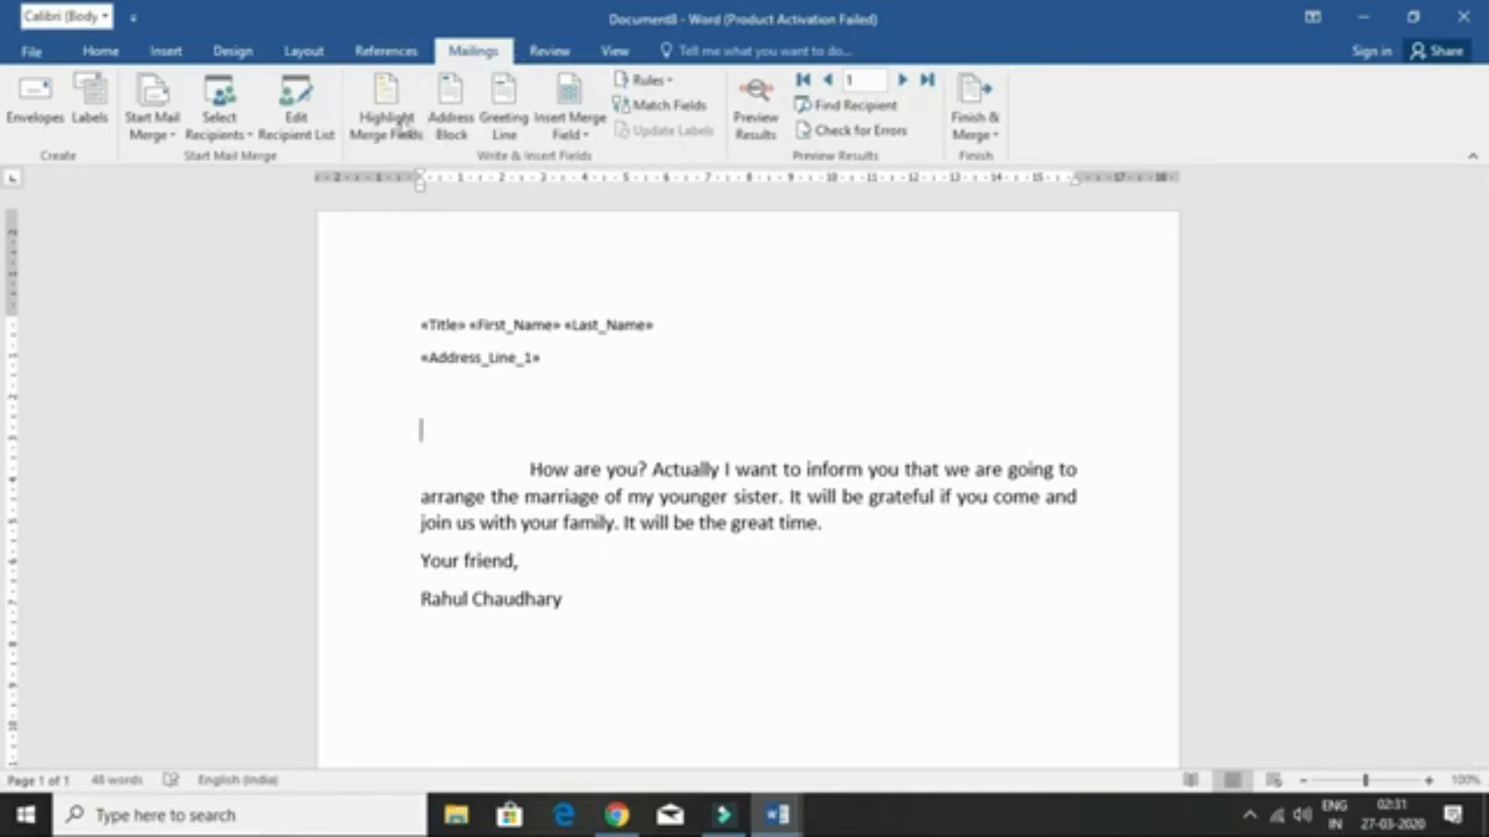
pyautogui.click(504, 107)
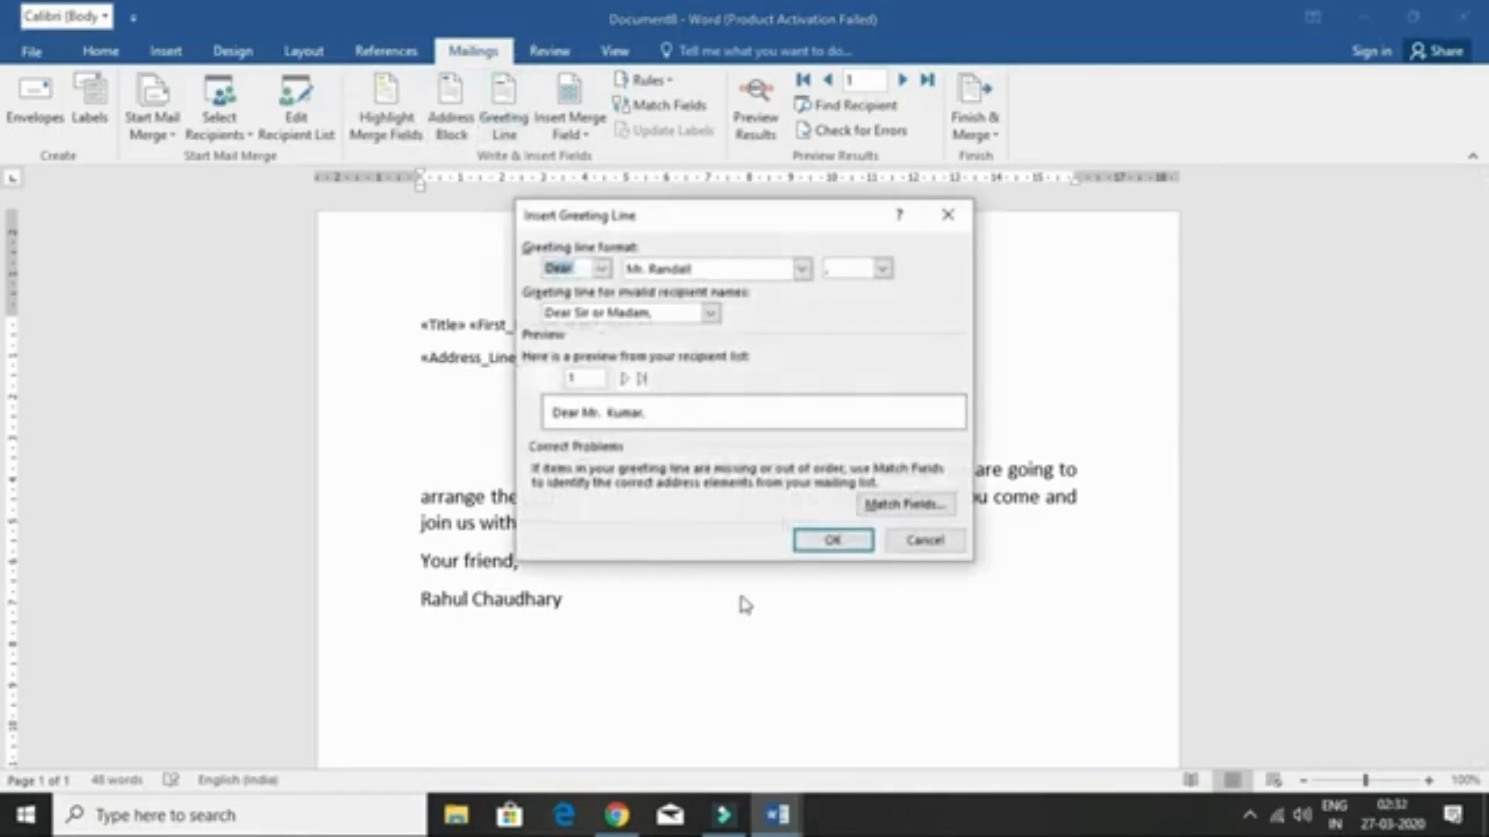
pyautogui.click(807, 541)
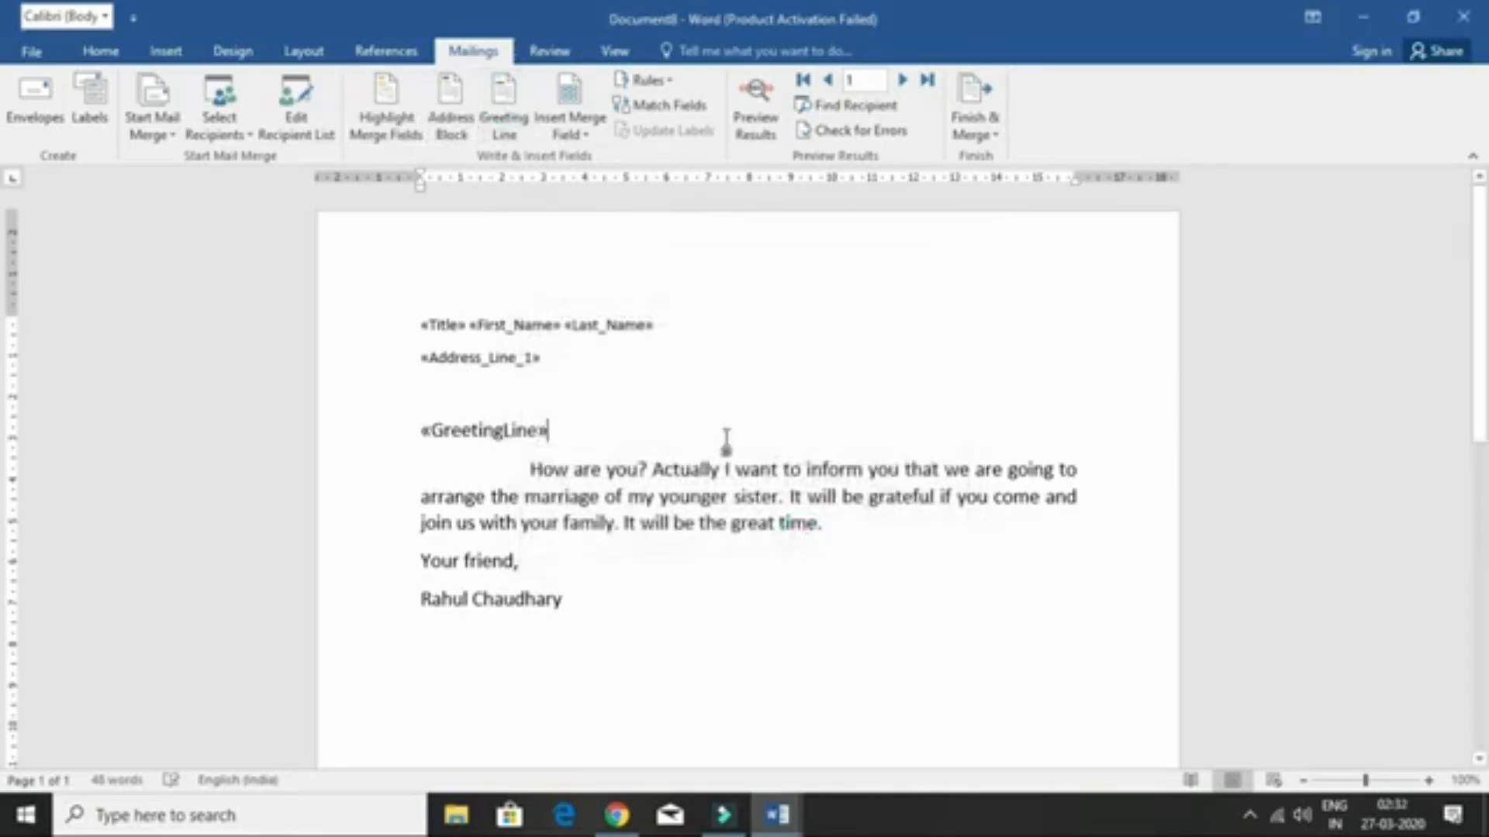
# - Check the merge fields by toggling Highlight Merge Fields on and off
pyautogui.click(570, 132)
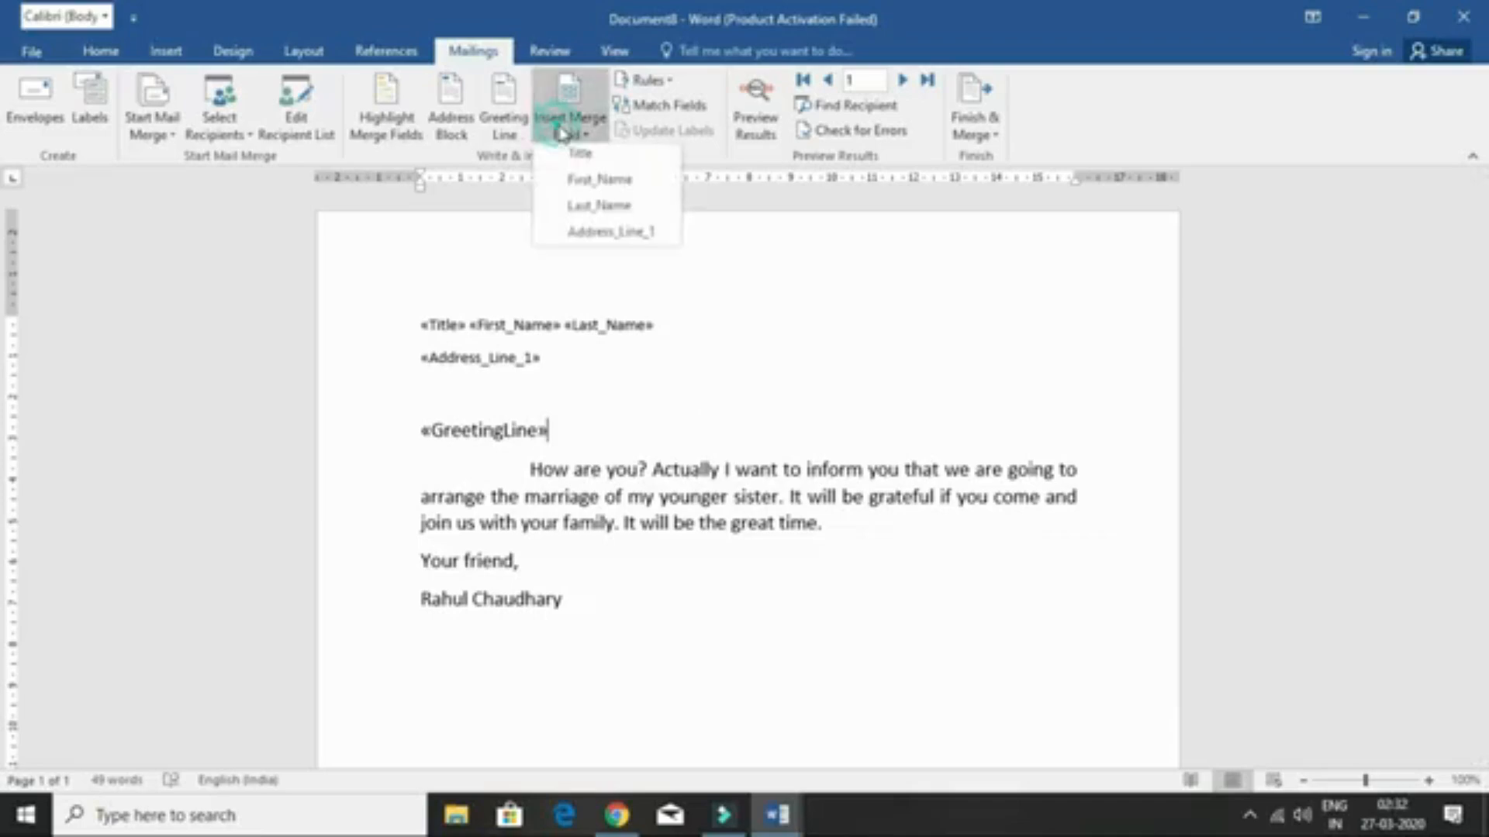
pyautogui.click(719, 281)
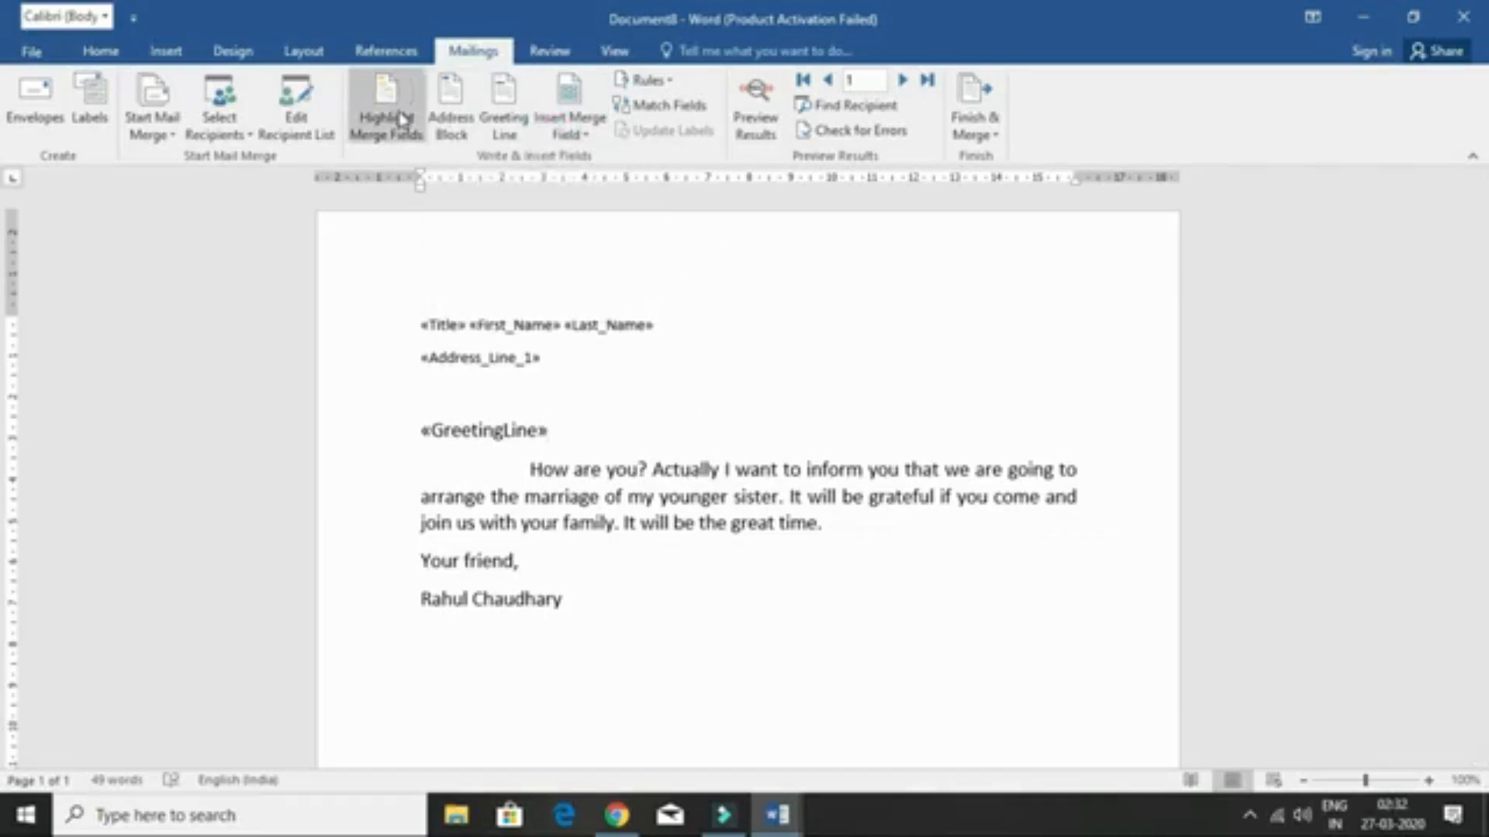
pyautogui.click(380, 108)
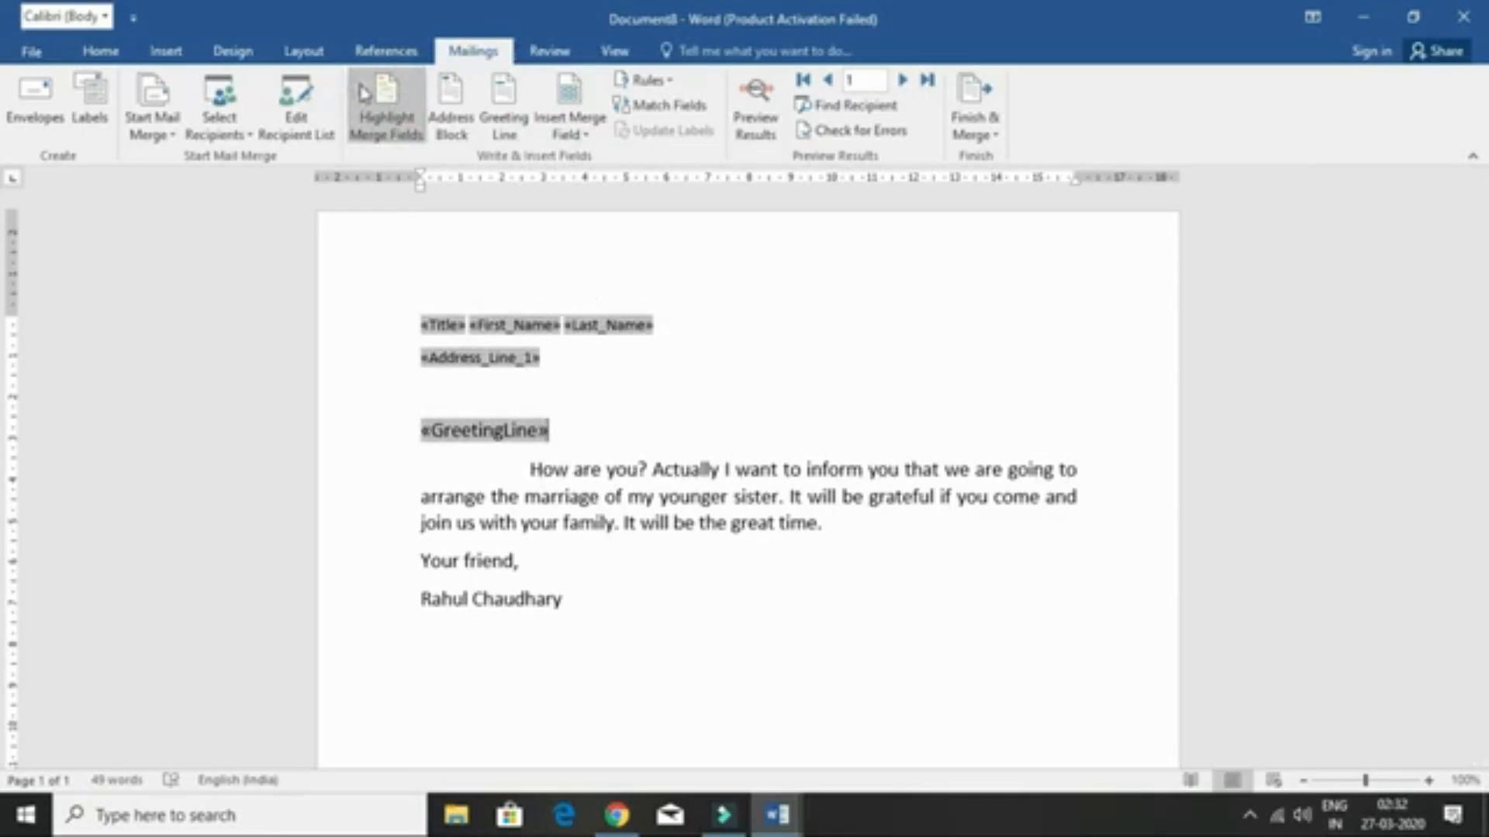
pyautogui.click(382, 92)
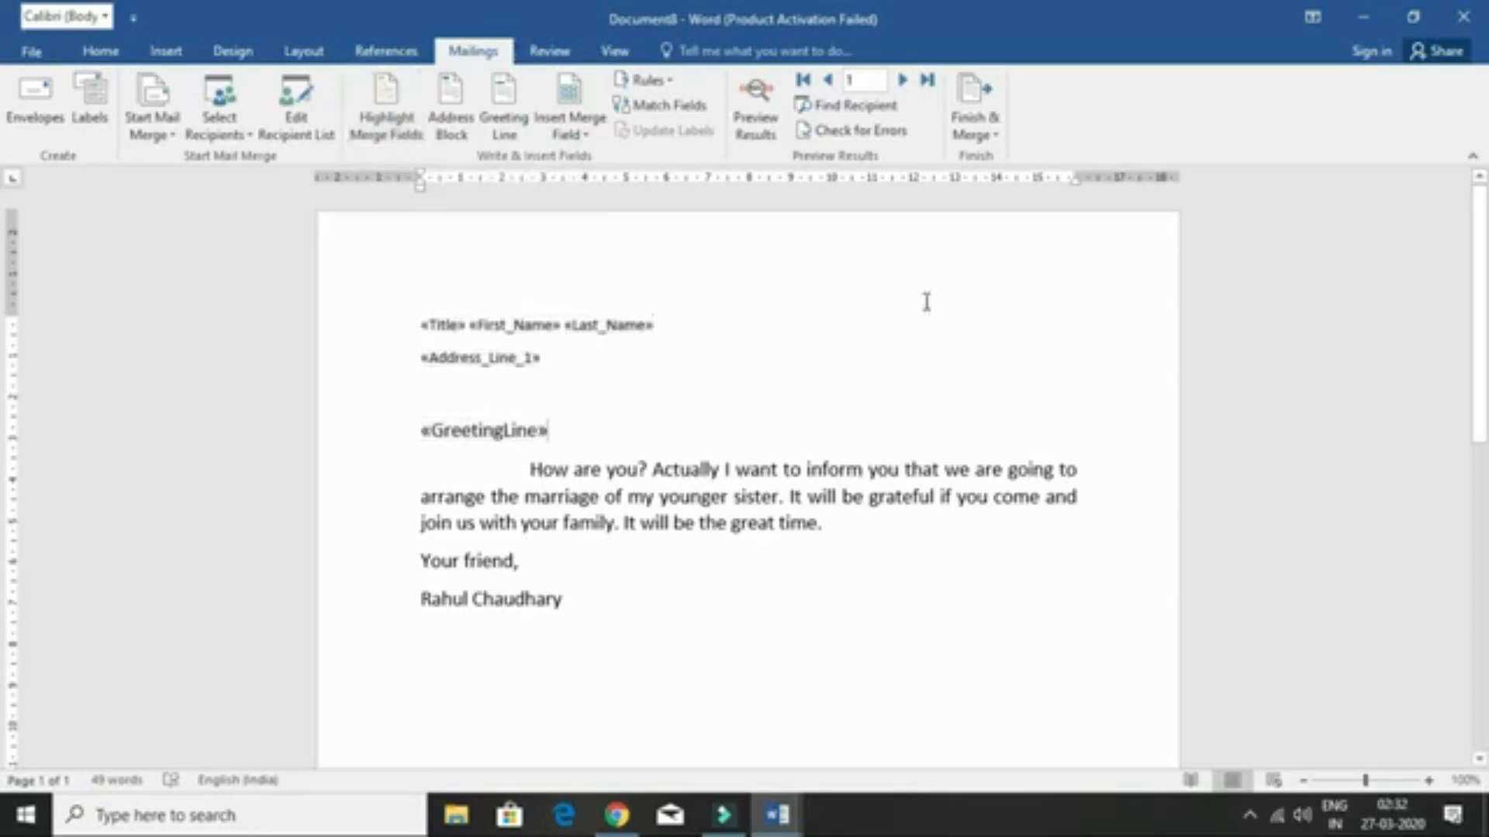
# - Preview the merged results, then merge all records into individual editable letters
pyautogui.click(756, 124)
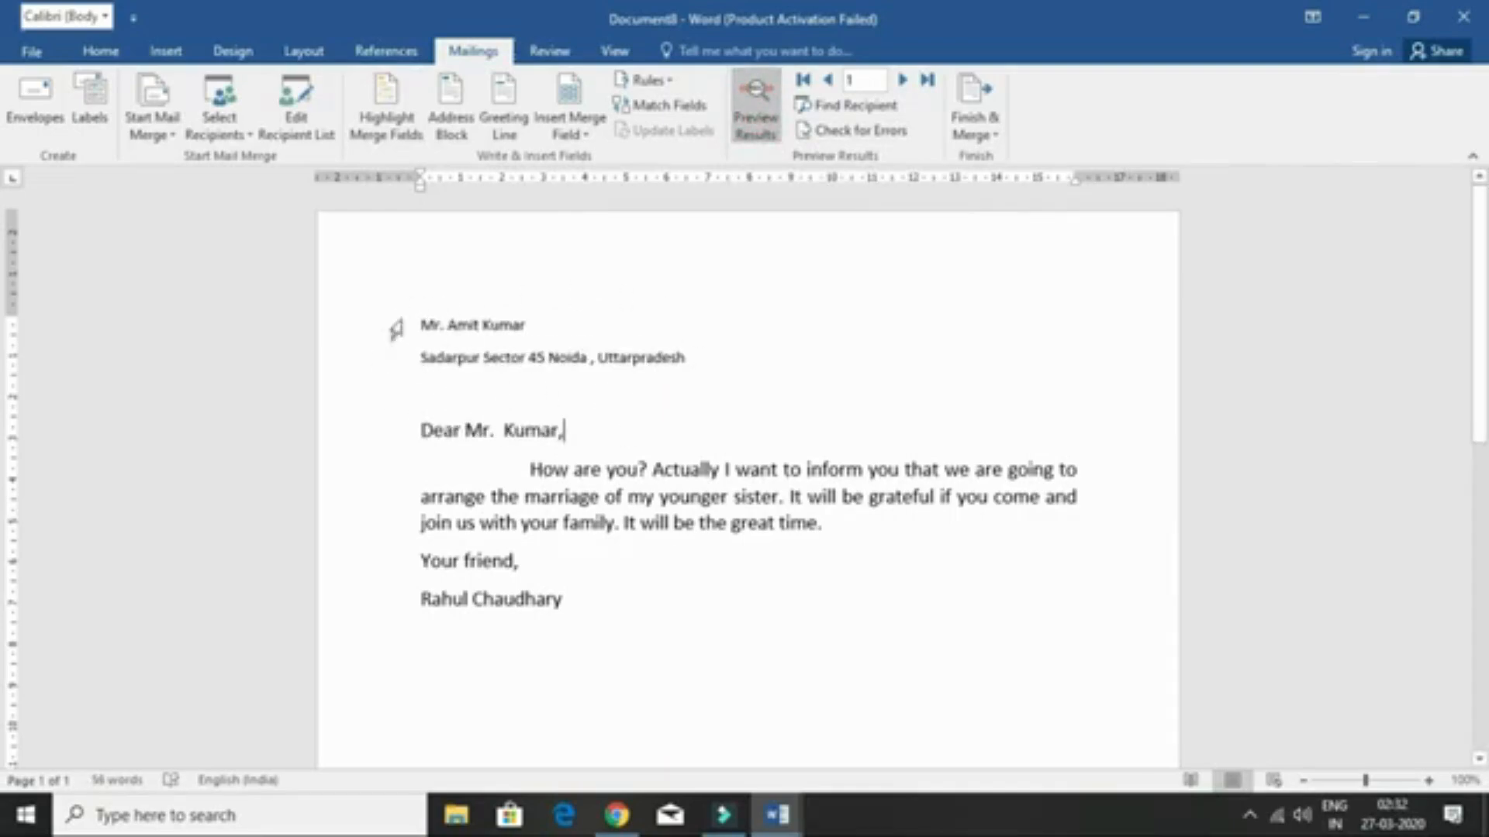
pyautogui.click(970, 135)
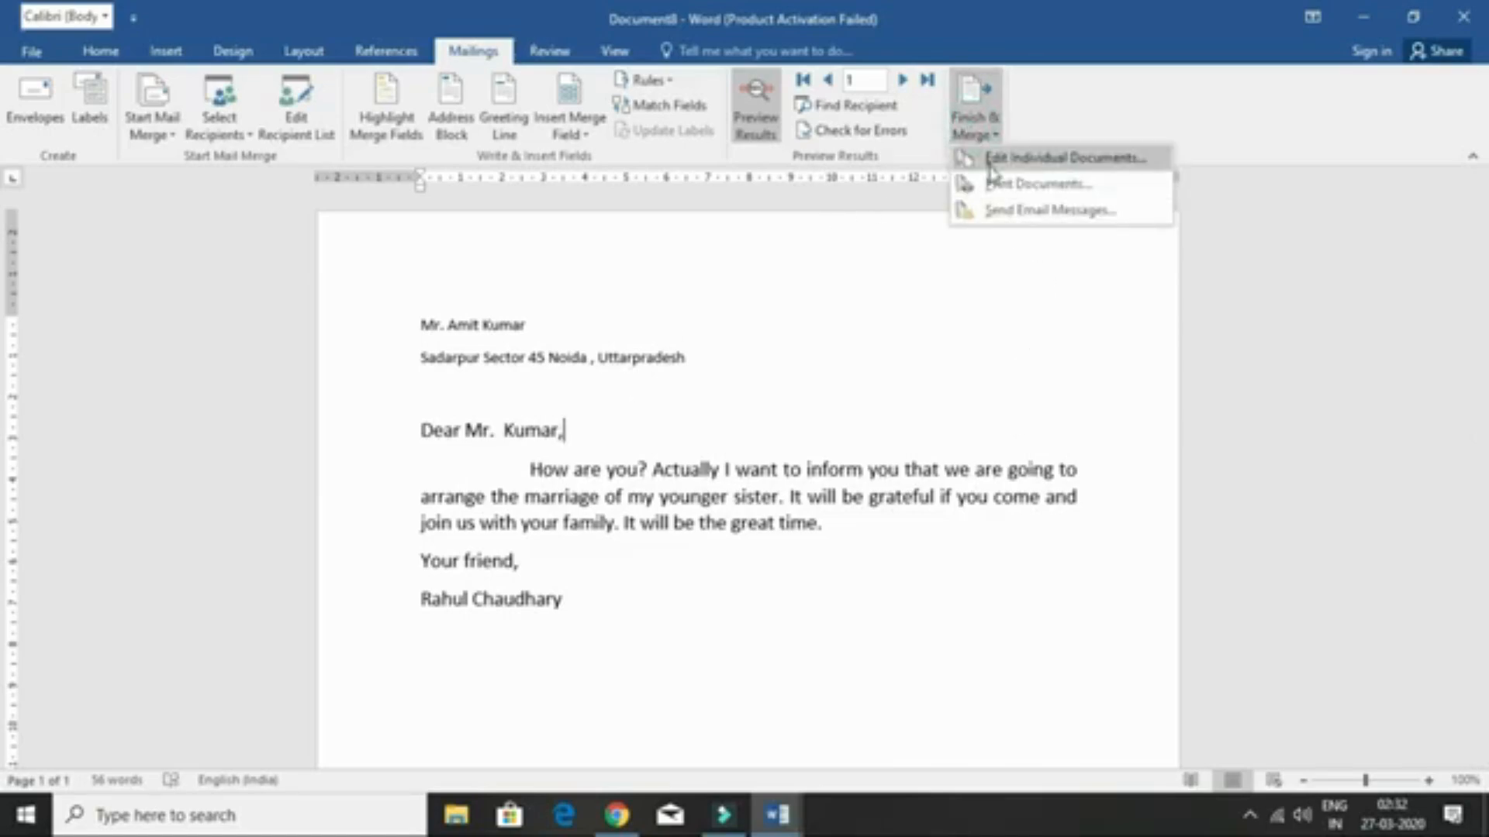
pyautogui.click(1079, 157)
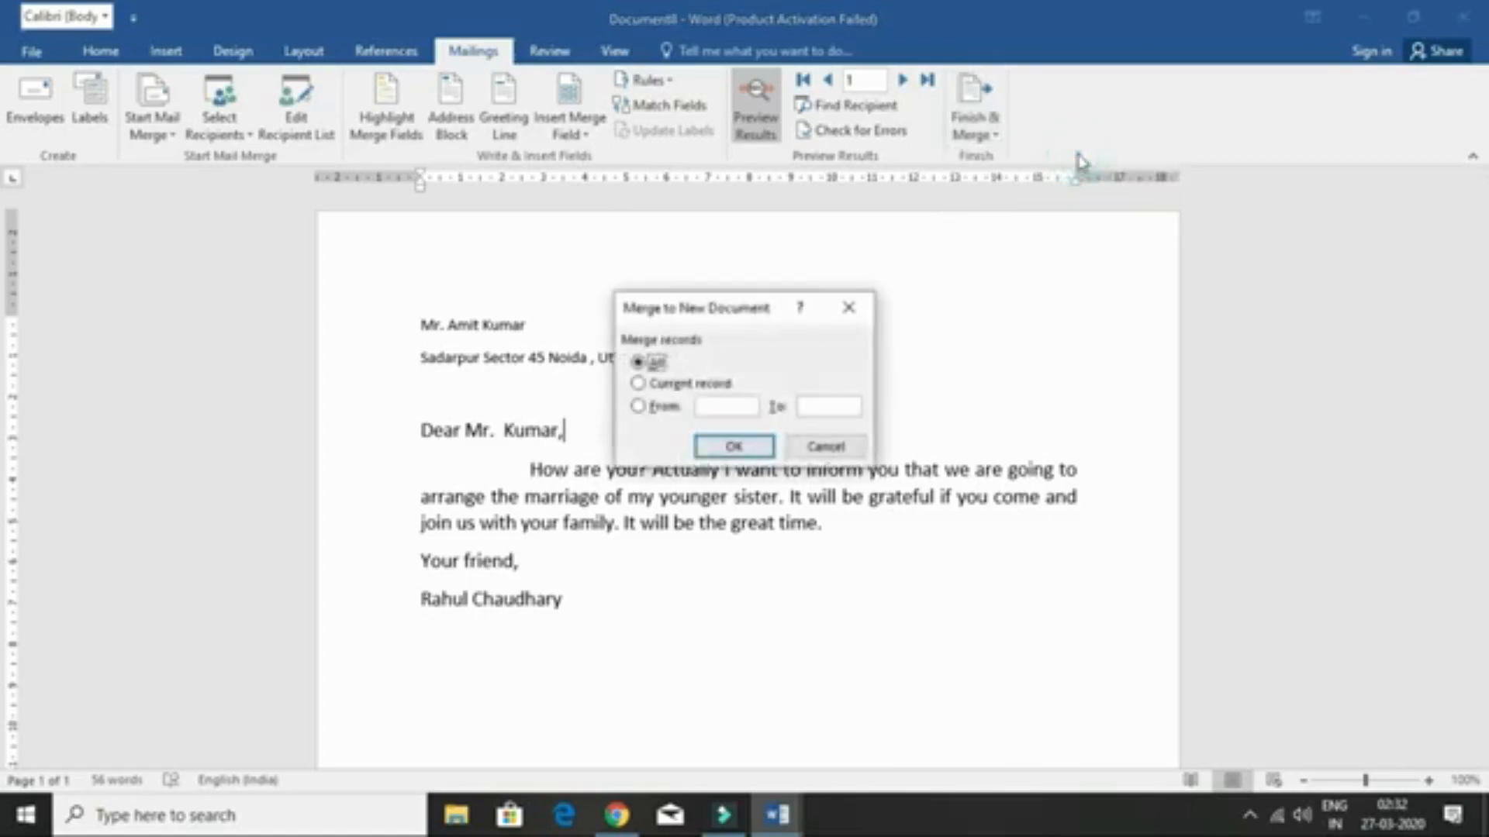
pyautogui.moveTo(745, 301); pyautogui.dragTo(1043, 194)
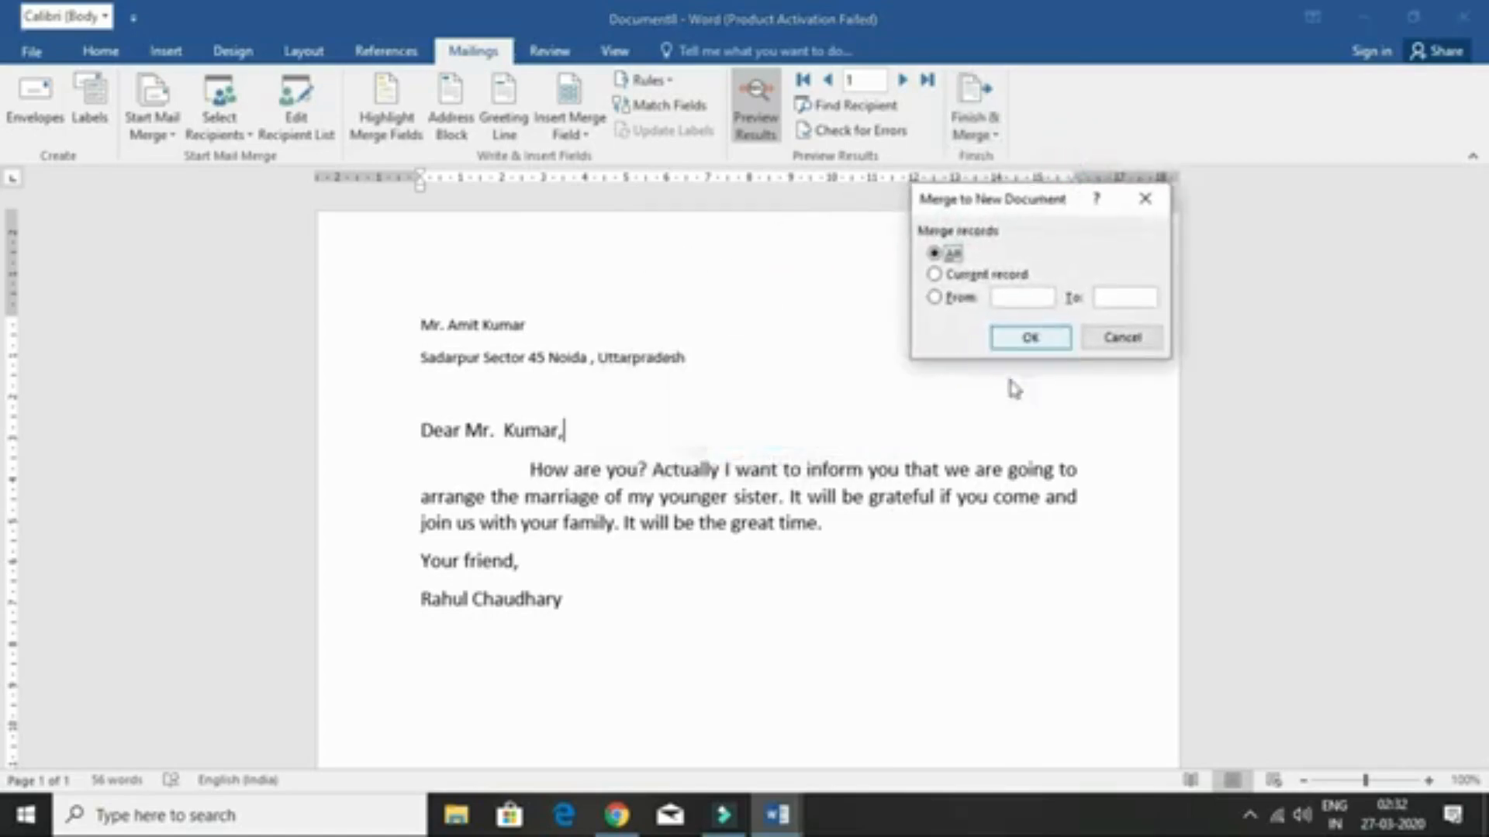
pyautogui.click(1031, 338)
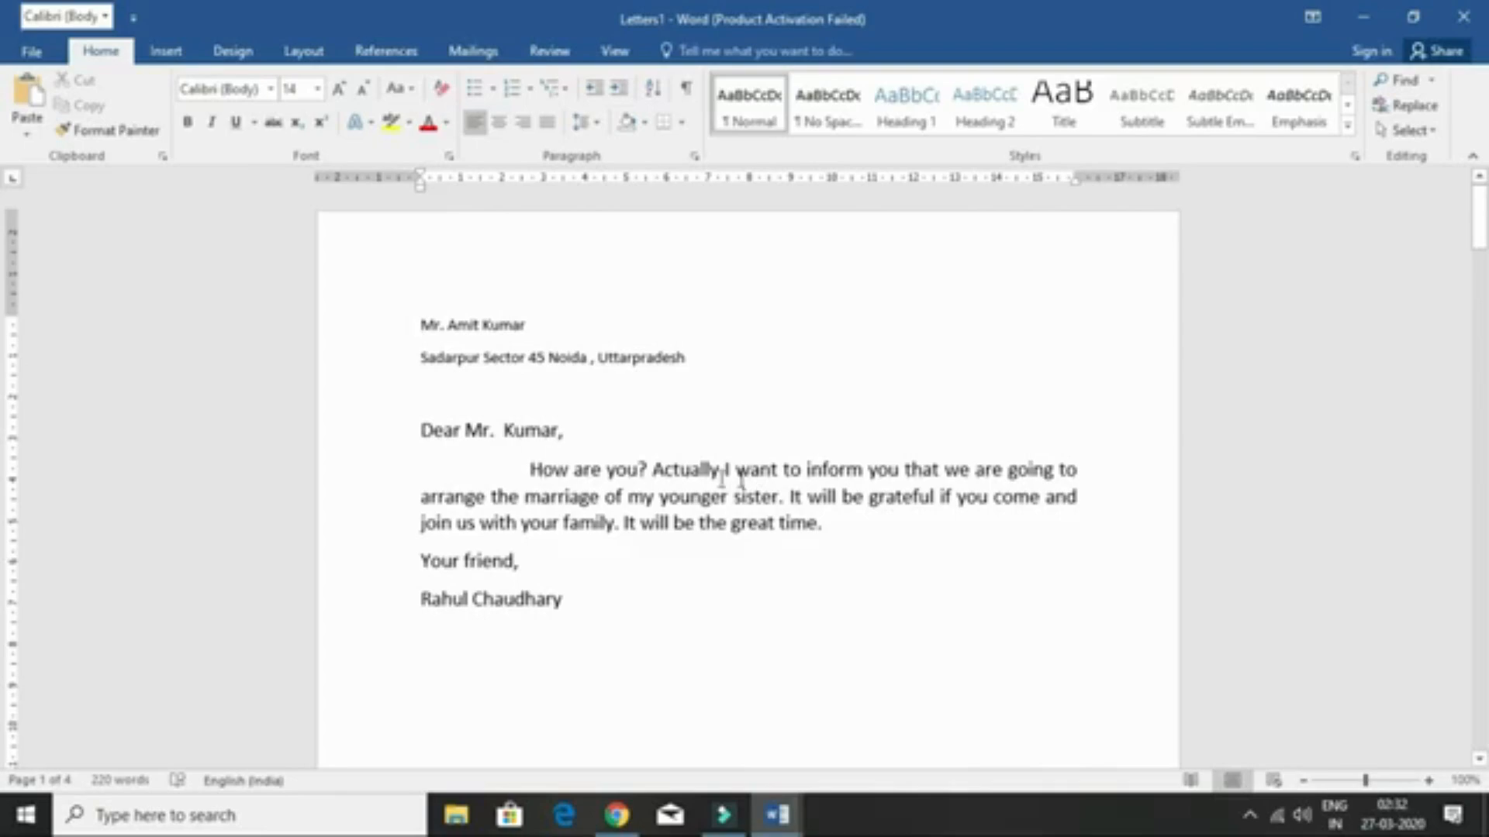
# - Review each recipient's personalised letter across the four Letters1 pages, then bring back the Mailings ribbon
pyautogui.scroll(-5, 733, 527)
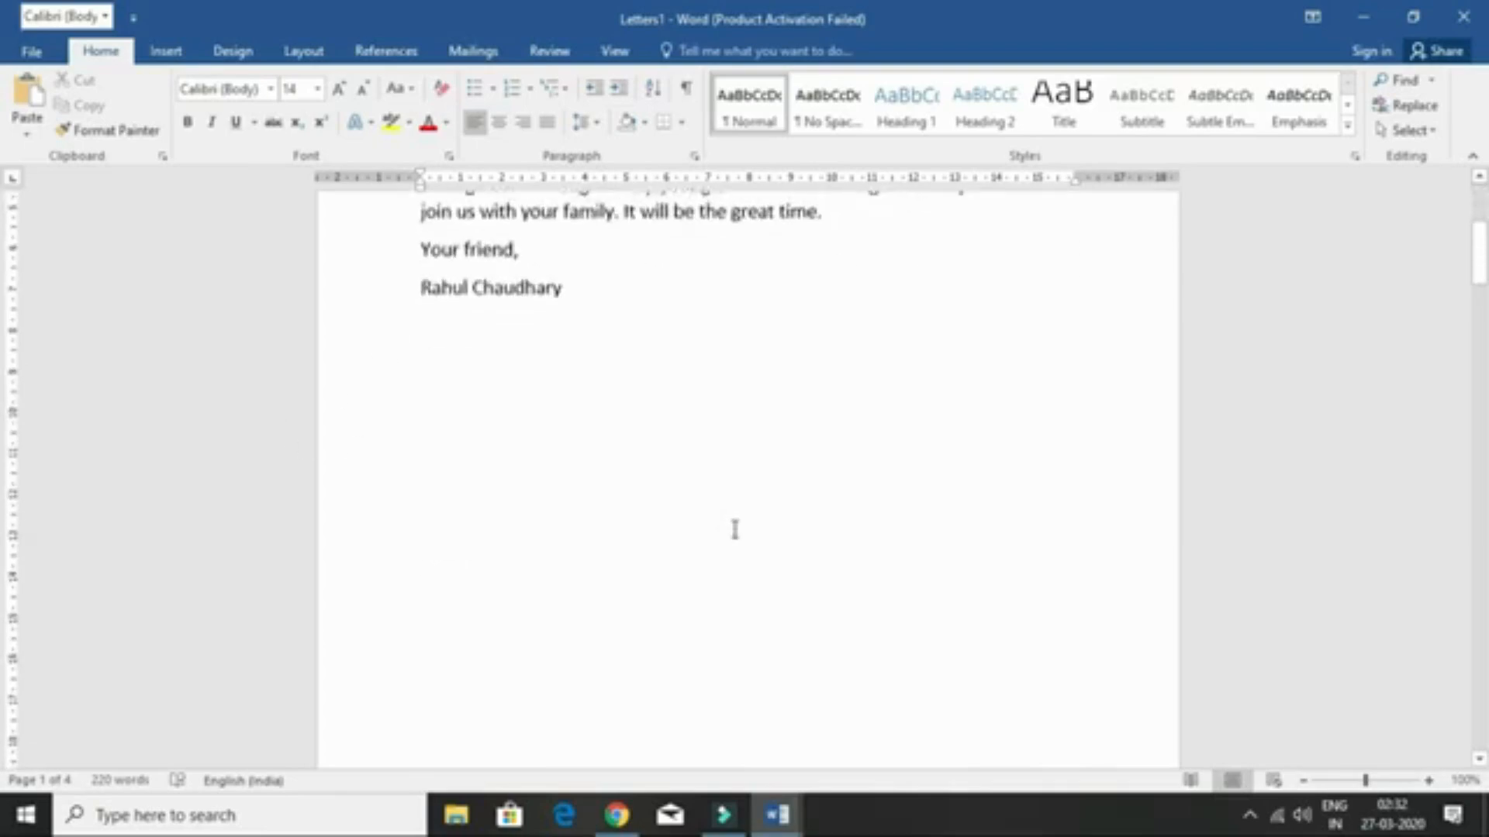
pyautogui.scroll(-10, 735, 530)
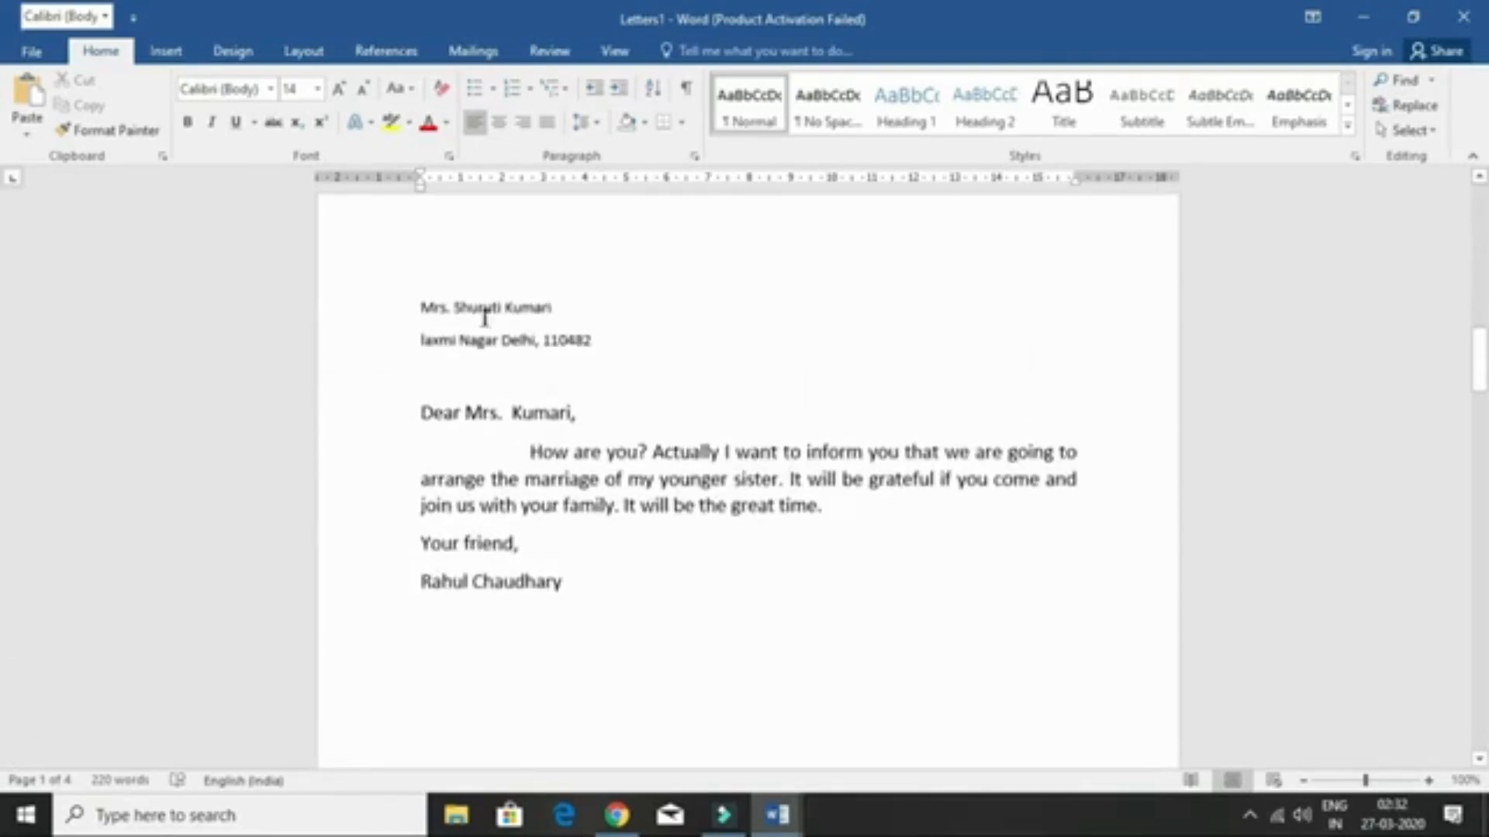
pyautogui.scroll(-15, 654, 392)
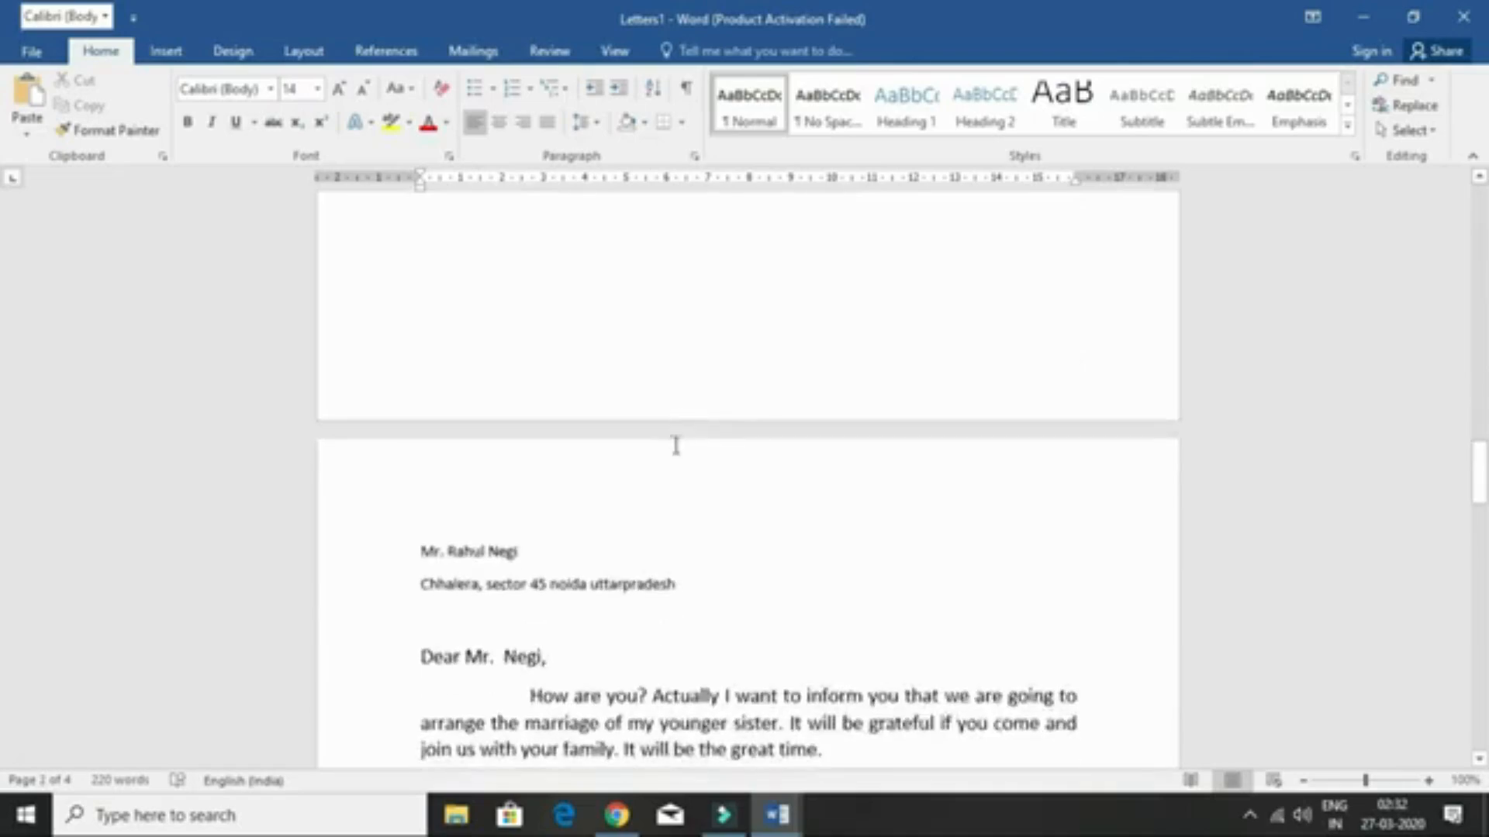
pyautogui.scroll(-3, 675, 446)
pyautogui.scroll(-8, 615, 522)
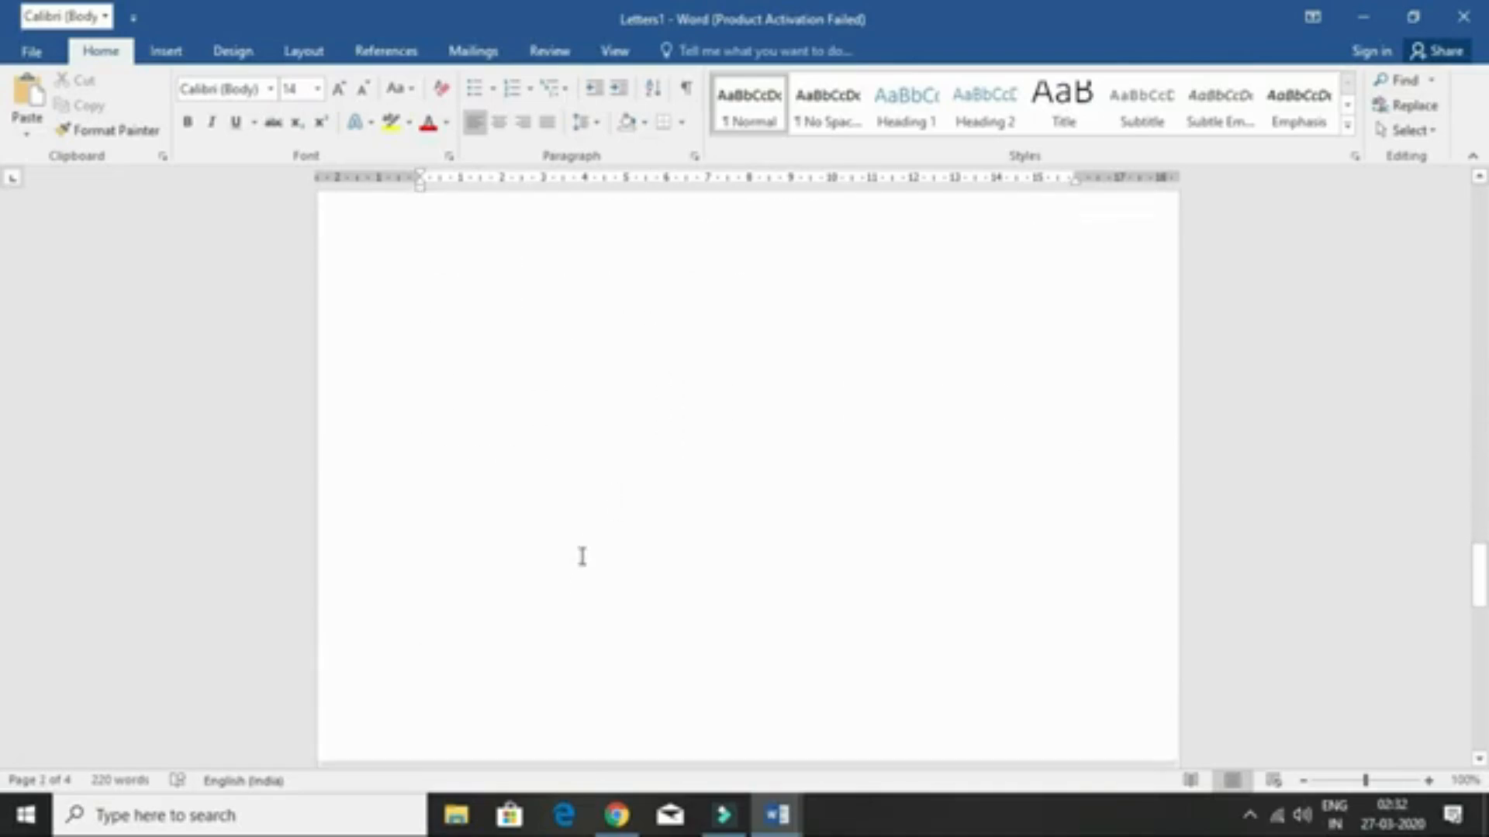
pyautogui.scroll(-14, 582, 556)
pyautogui.scroll(5, 515, 389)
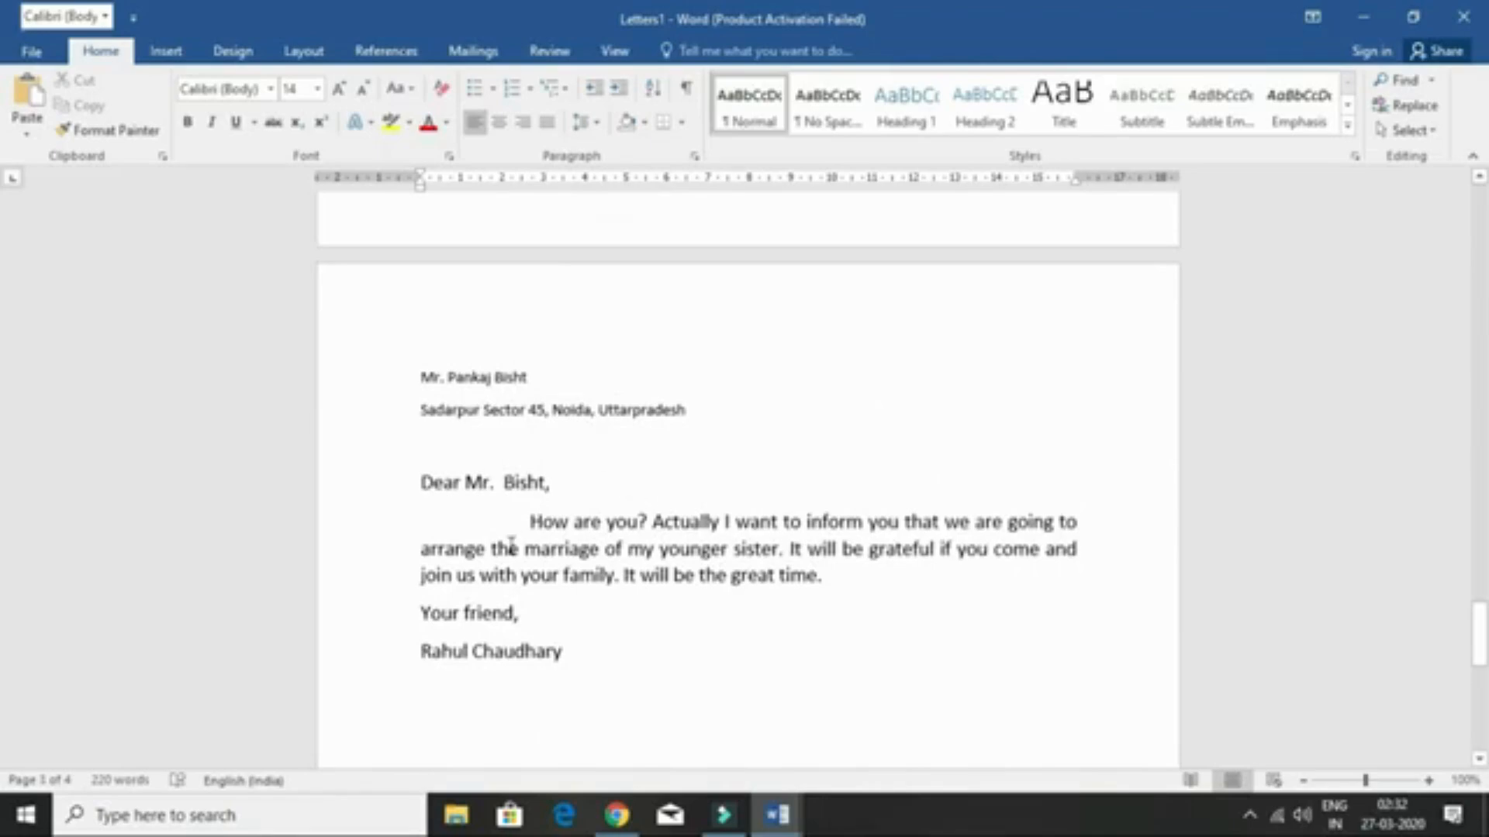
pyautogui.click(473, 54)
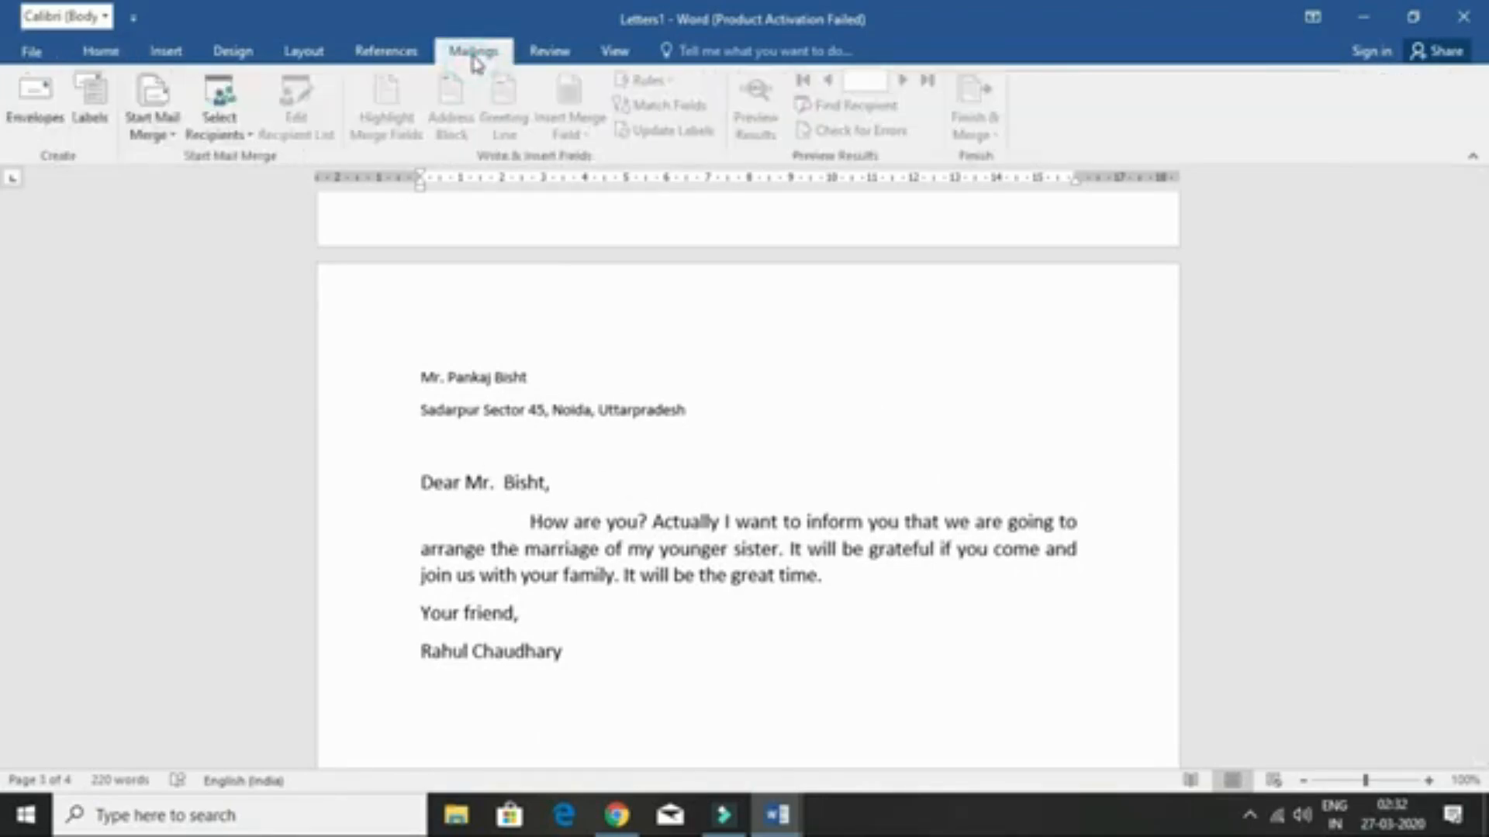